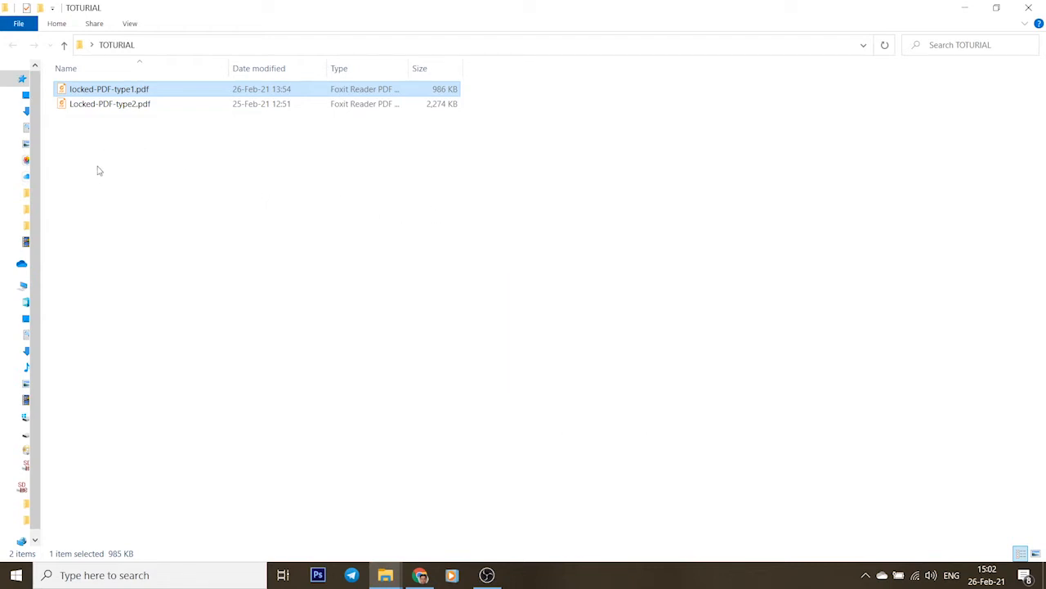
Open locked-PDF-type1.pdf in Foxit Reader, check which signing and protection tools are available on the last page, and close it
{"action": "double_click", "coordinate": [89, 90]}
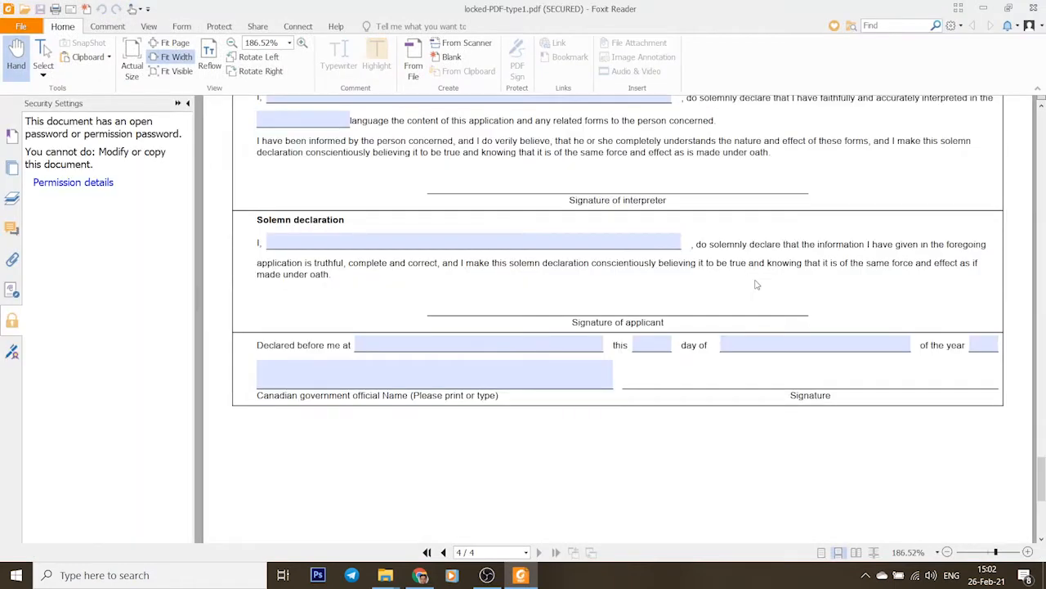
{"action": "scroll", "coordinate": [779, 330], "scroll_direction": "up", "scroll_amount": 1}
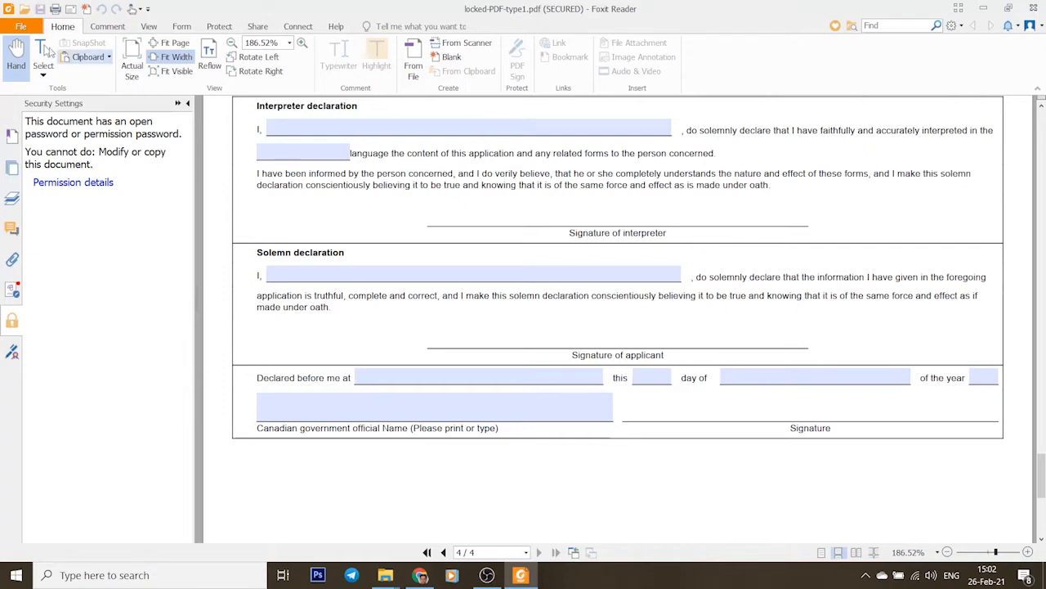
{"action": "left_click", "coordinate": [217, 27]}
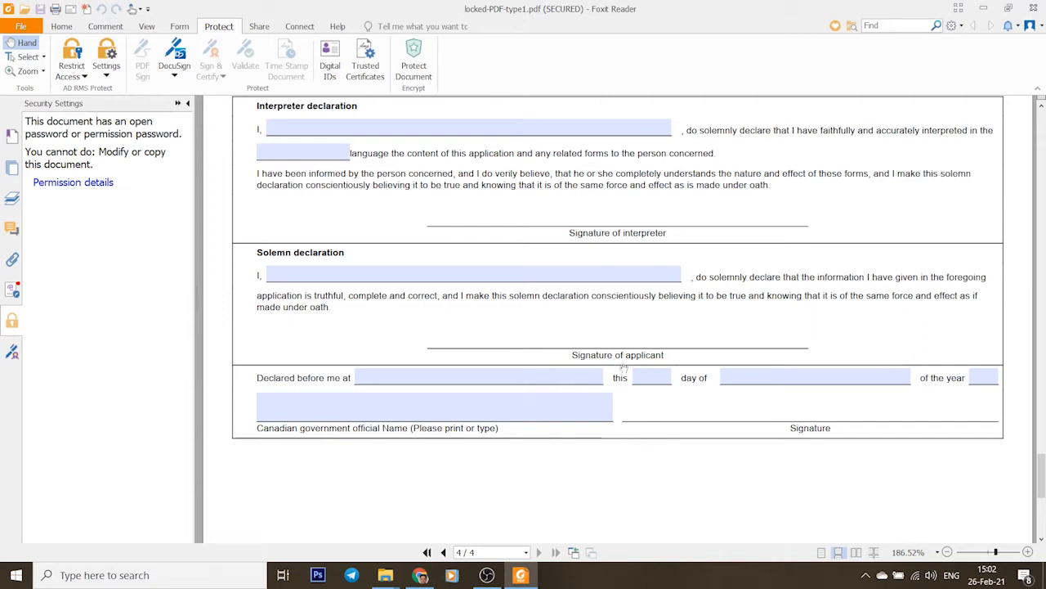
{"action": "left_click", "coordinate": [1035, 8]}
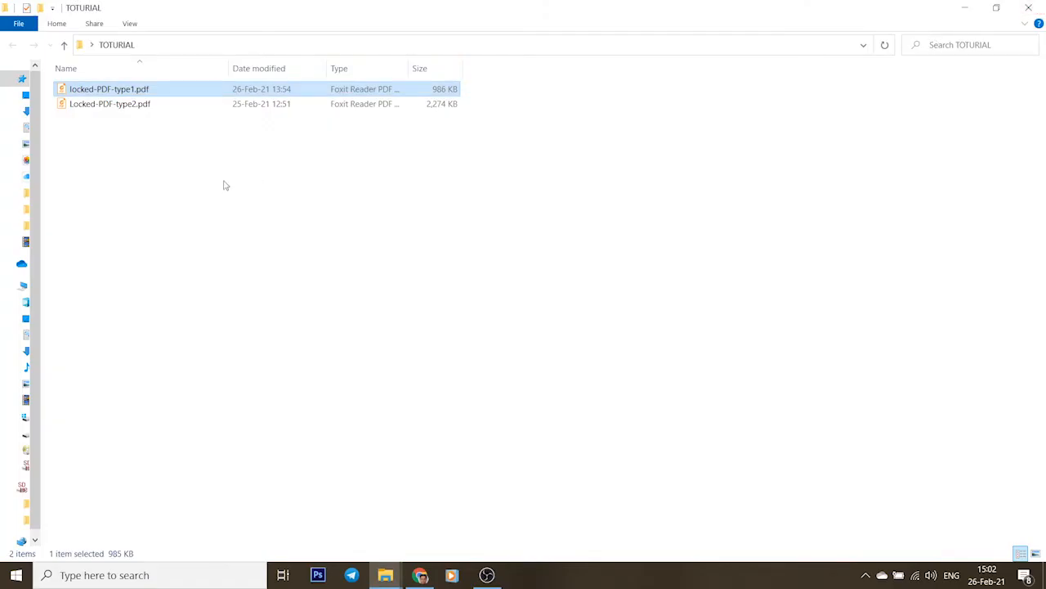
Open locked-PDF-type1.pdf with Adobe Acrobat Reader DC and look through its first two pages
{"action": "right_click", "coordinate": [82, 92]}
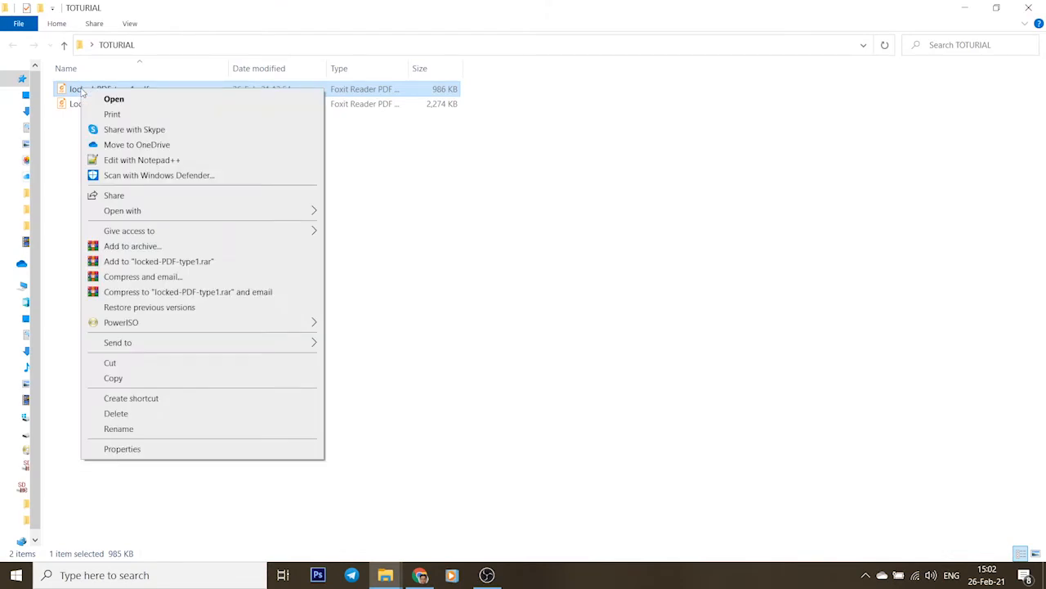
{"action": "mouse_move", "coordinate": [135, 214]}
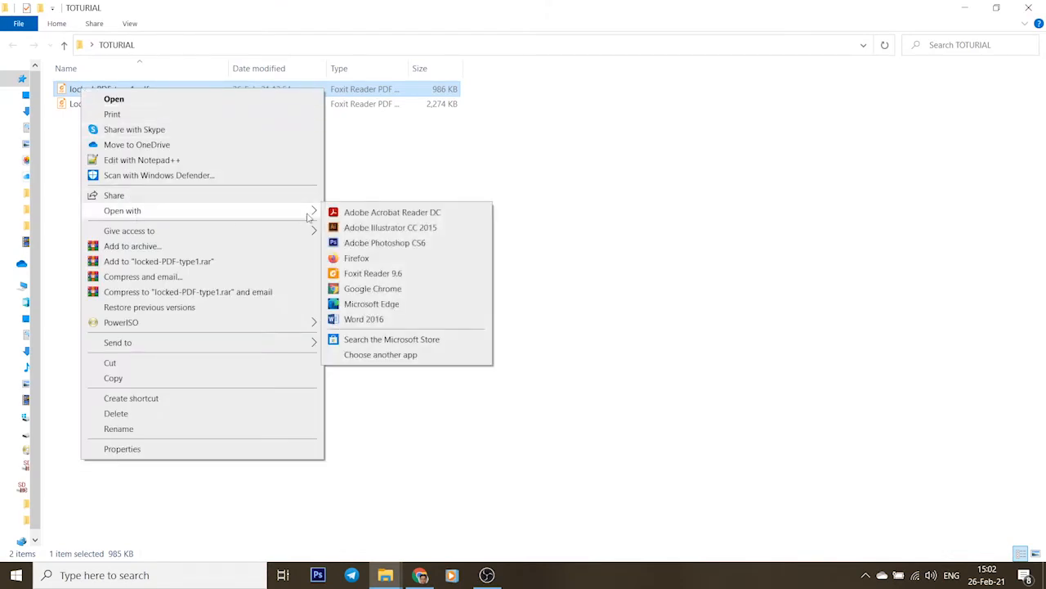
{"action": "left_click", "coordinate": [378, 214]}
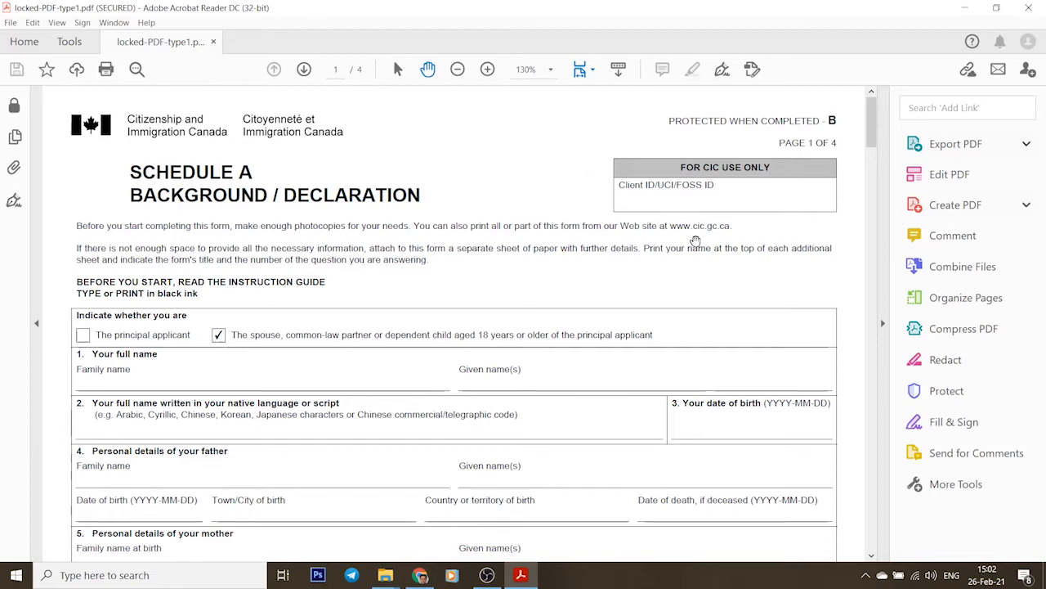
{"action": "left_click", "coordinate": [666, 319]}
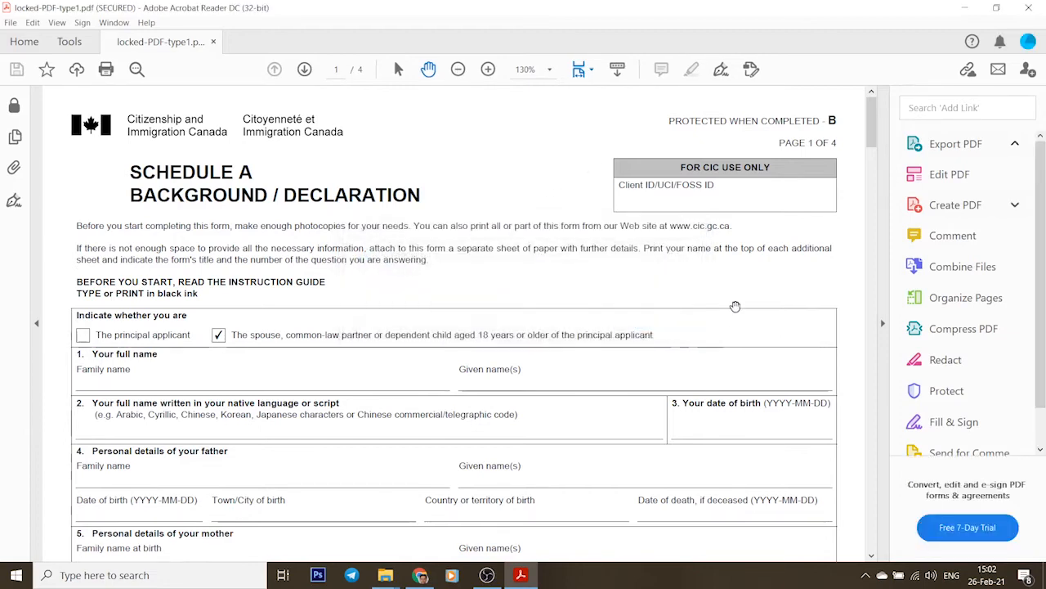
{"action": "scroll", "coordinate": [728, 335], "scroll_direction": "down", "scroll_amount": 5}
{"action": "scroll", "coordinate": [740, 398], "scroll_direction": "down", "scroll_amount": 15}
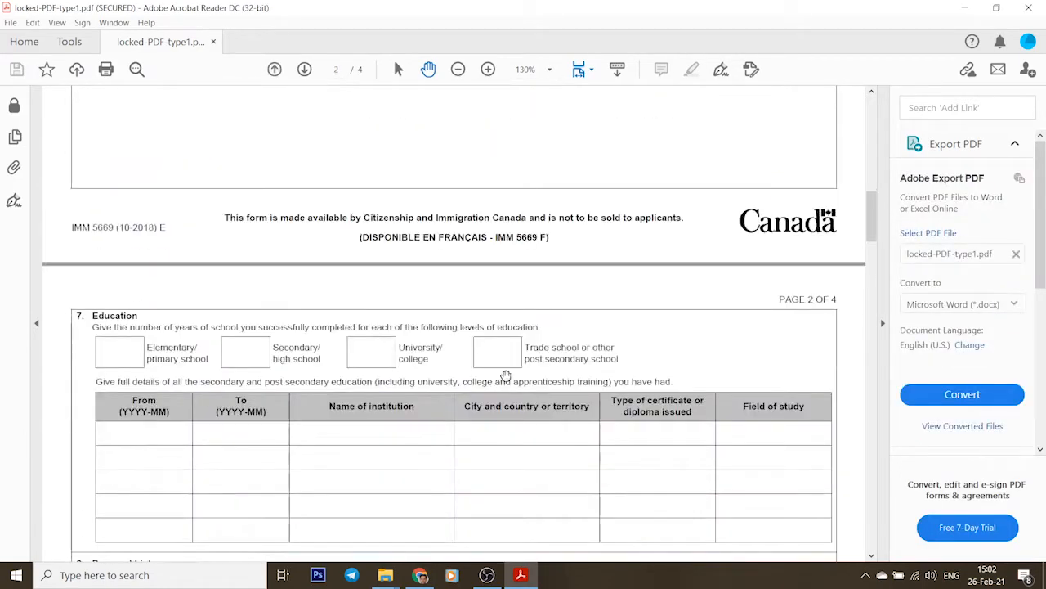
{"action": "scroll", "coordinate": [634, 417], "scroll_direction": "down", "scroll_amount": 4}
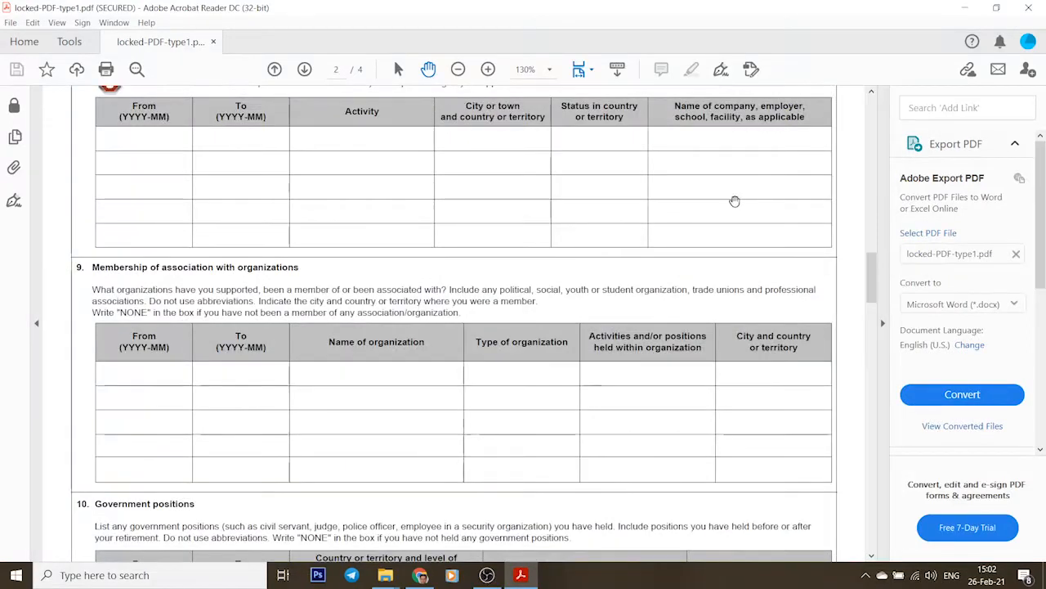
Start Fill & Sign for the locked form, check the signing option at the declaration on page 4, and close the document
{"action": "left_click_drag", "start_coordinate": [1042, 172], "coordinate": [1041, 340]}
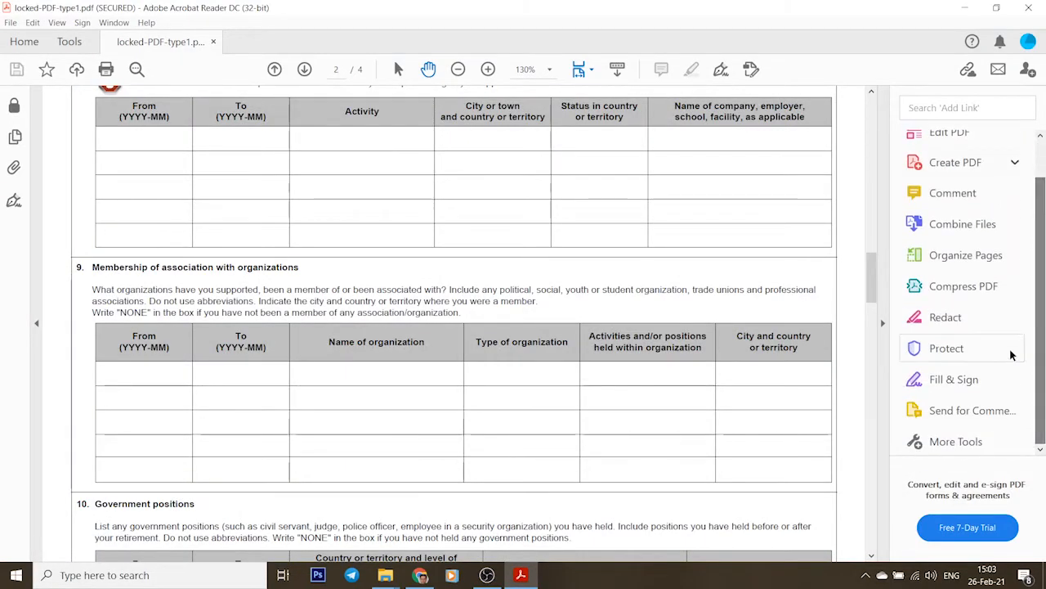
{"action": "scroll", "coordinate": [997, 368], "scroll_direction": "up", "scroll_amount": 3}
{"action": "scroll", "coordinate": [998, 343], "scroll_direction": "down", "scroll_amount": 3}
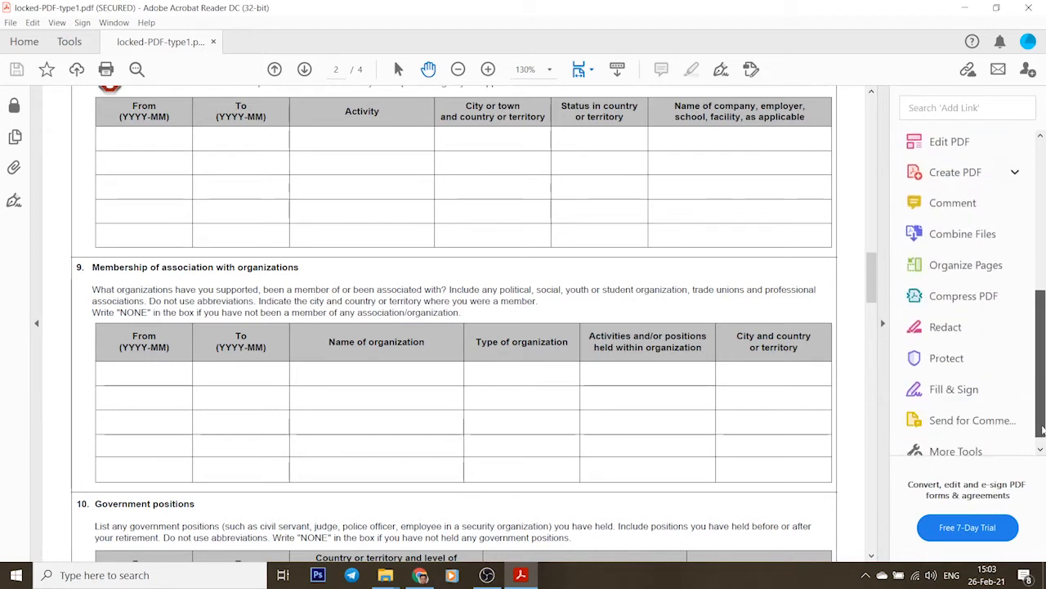
{"action": "left_click", "coordinate": [954, 380]}
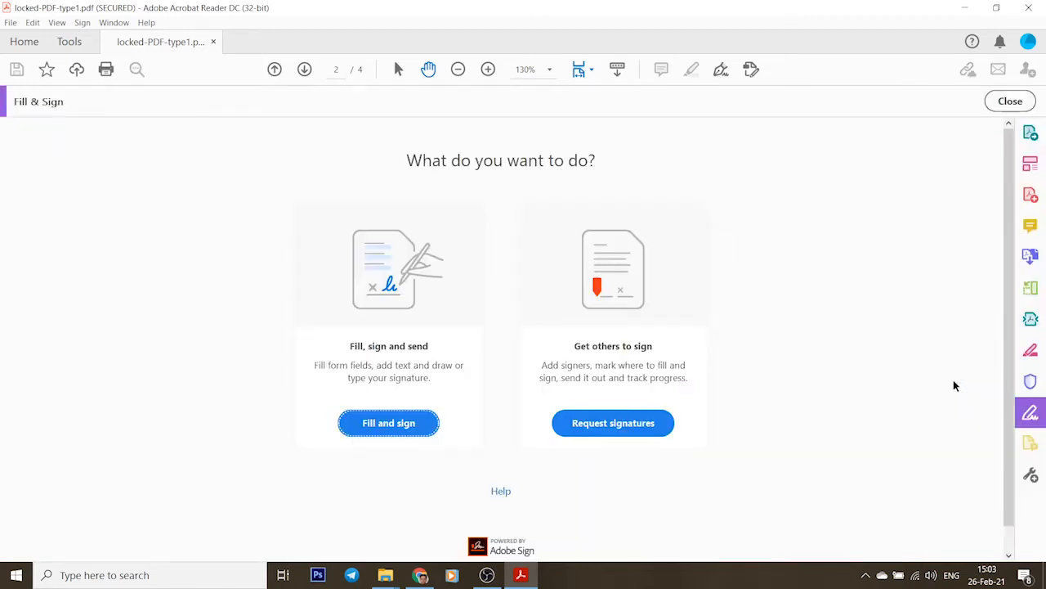
{"action": "left_click", "coordinate": [382, 422]}
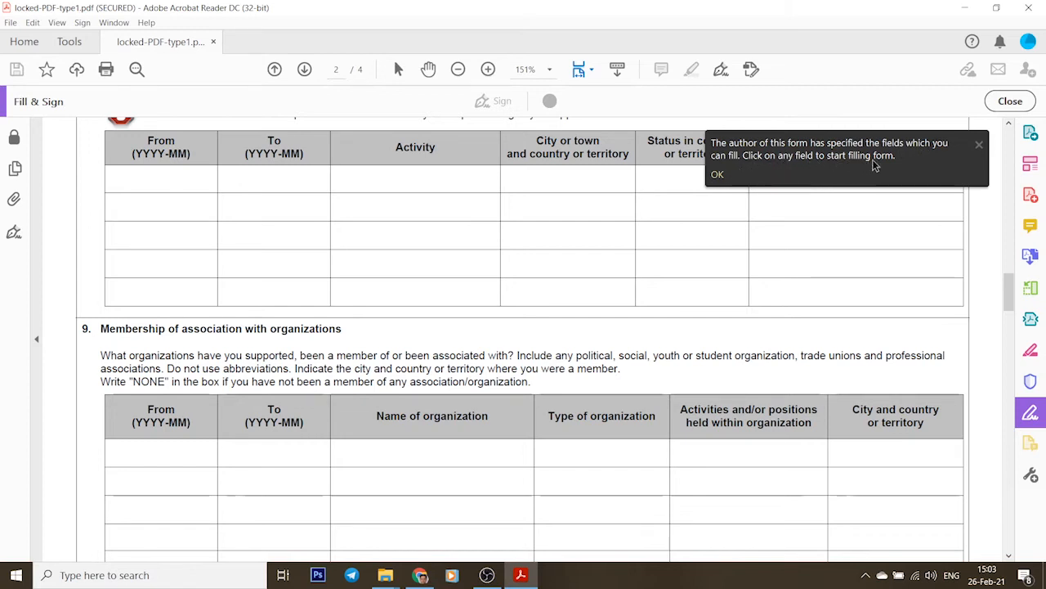
{"action": "left_click", "coordinate": [718, 175]}
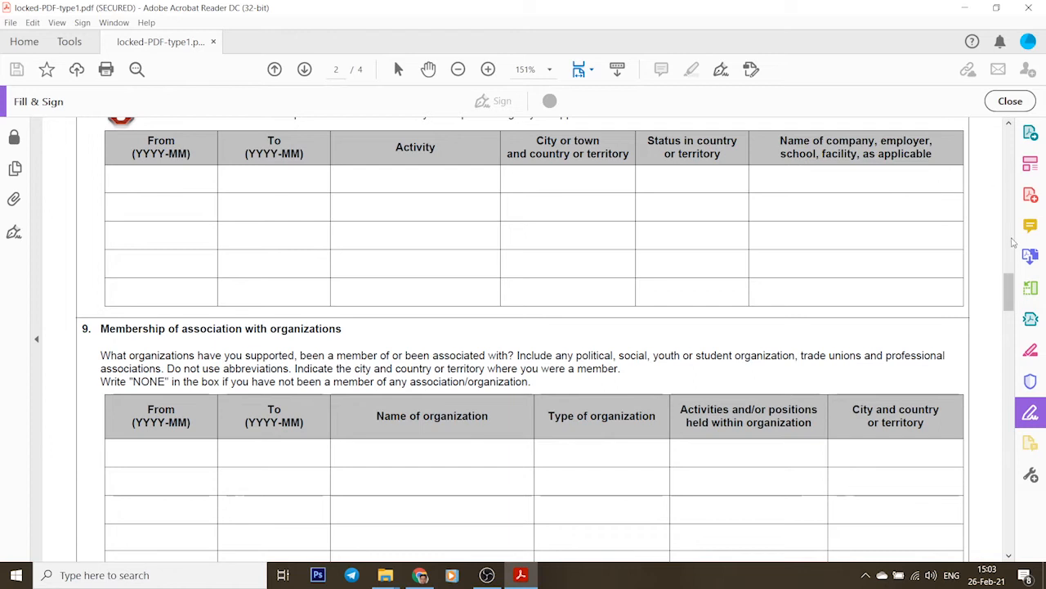
{"action": "left_click_drag", "start_coordinate": [1011, 291], "coordinate": [1007, 488]}
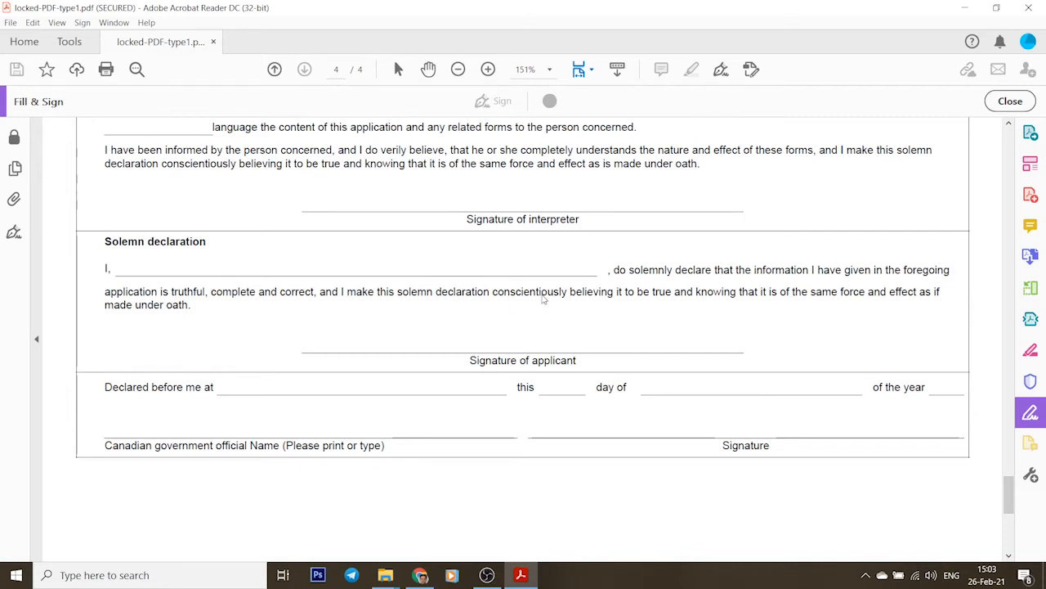
{"action": "left_click", "coordinate": [1028, 7]}
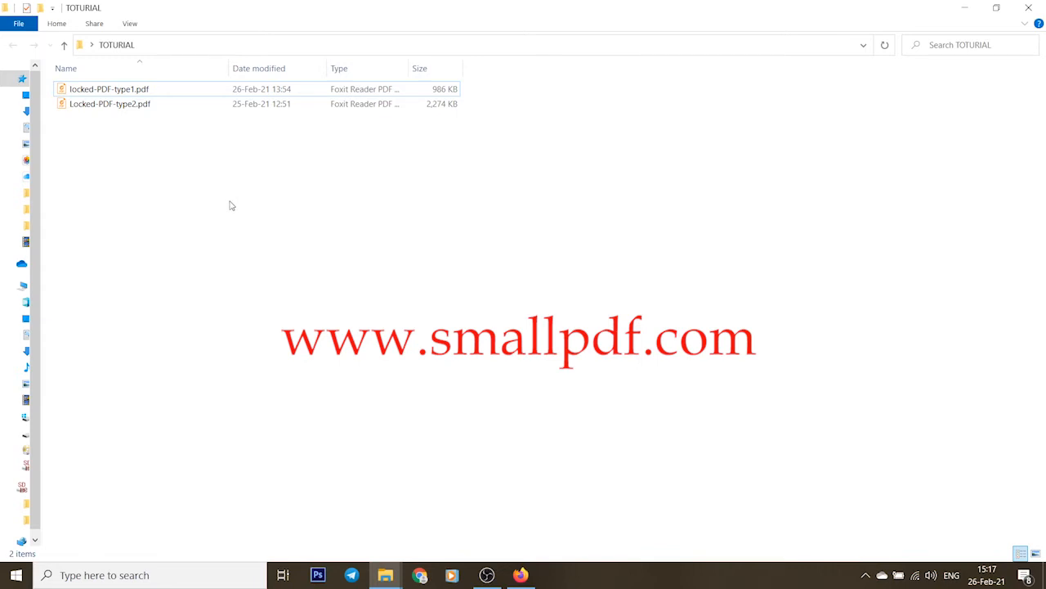
Switch to Firefox and open the smallpdf.com website
{"action": "left_click", "coordinate": [521, 575]}
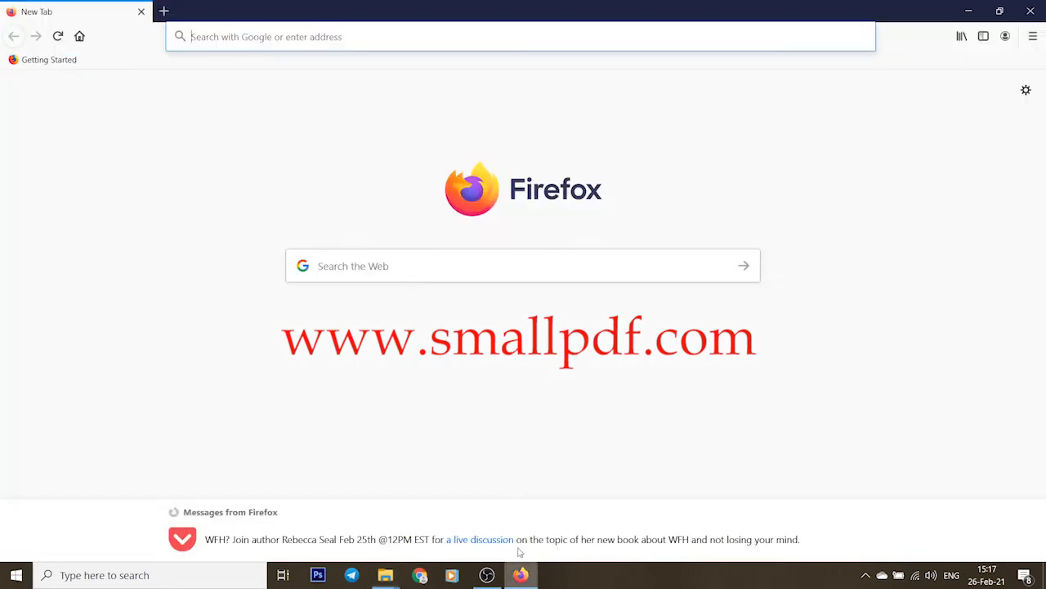
{"action": "type", "text": "small"}
{"action": "key", "text": "Return"}
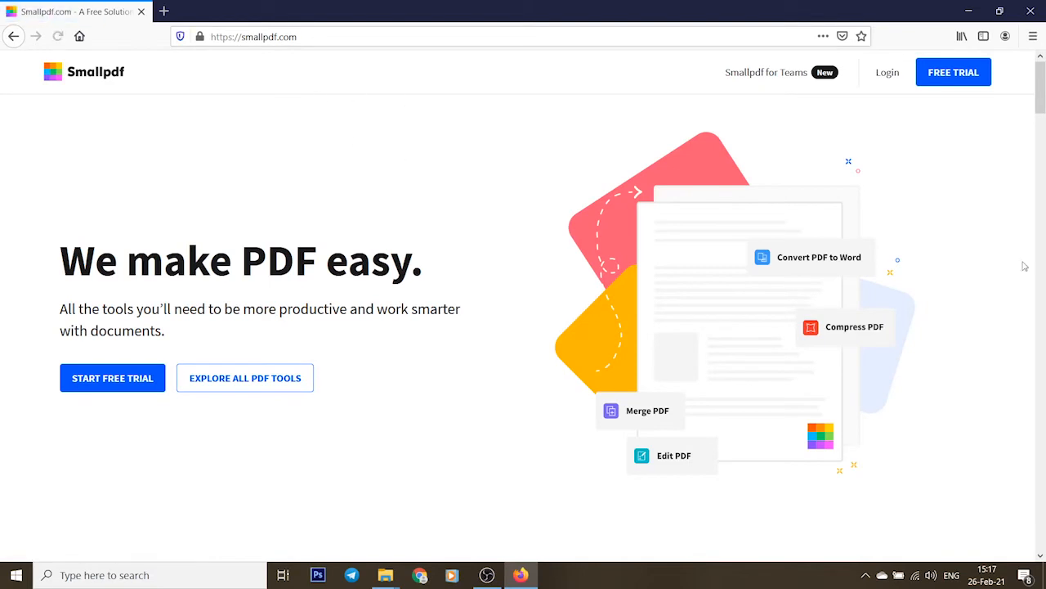
Find the Unlock PDF tool in Smallpdf's full list of PDF tools and open it
{"action": "scroll", "coordinate": [975, 269], "scroll_direction": "down", "scroll_amount": 5}
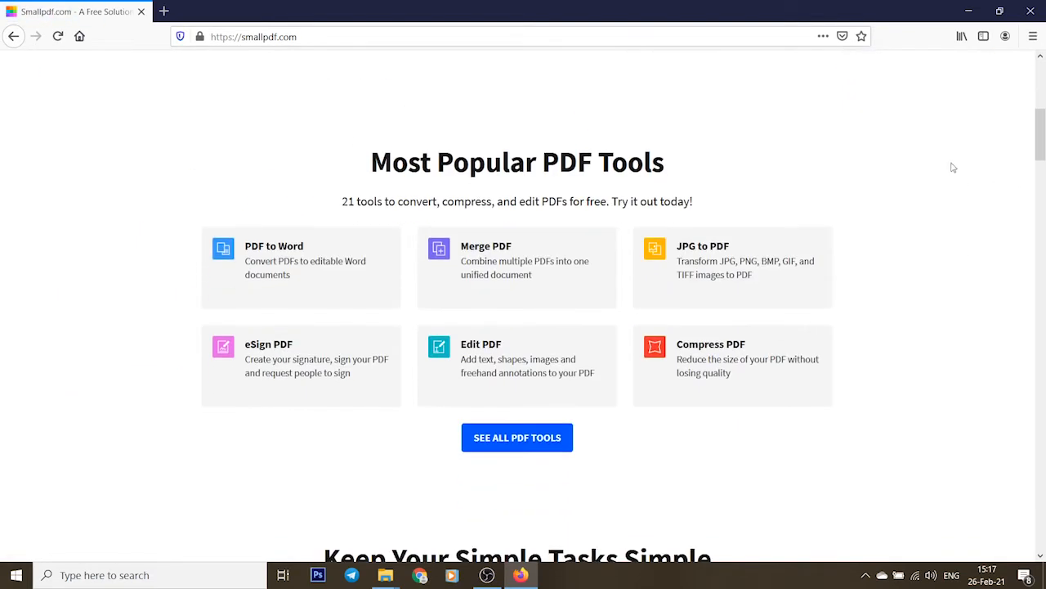
{"action": "scroll", "coordinate": [955, 173], "scroll_direction": "down", "scroll_amount": 3}
{"action": "scroll", "coordinate": [969, 229], "scroll_direction": "up", "scroll_amount": 4}
{"action": "scroll", "coordinate": [972, 239], "scroll_direction": "down", "scroll_amount": 3}
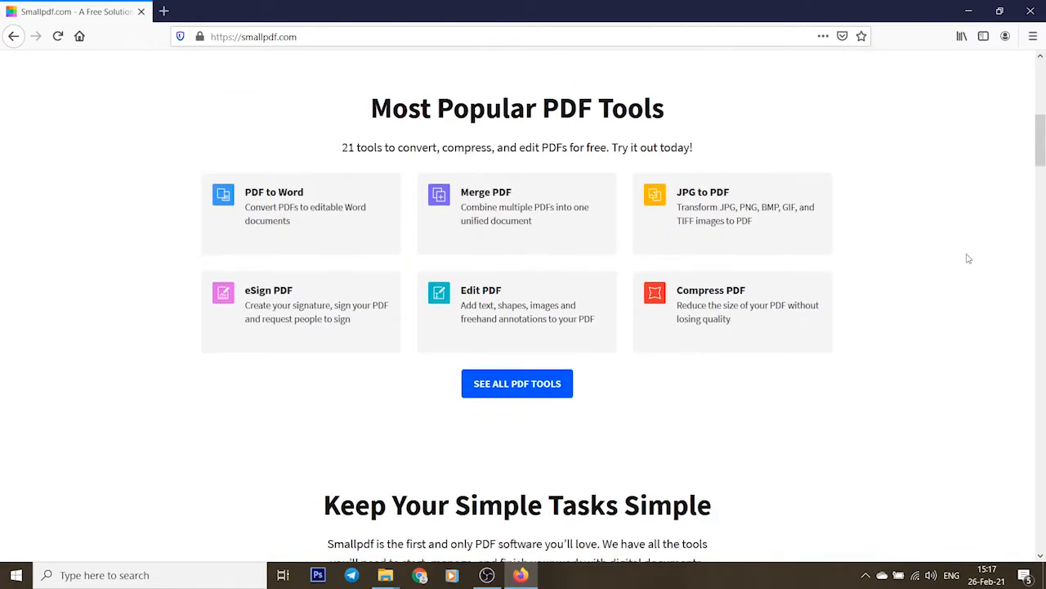
{"action": "left_click", "coordinate": [518, 368]}
{"action": "scroll", "coordinate": [944, 343], "scroll_direction": "down", "scroll_amount": 4}
{"action": "scroll", "coordinate": [943, 344], "scroll_direction": "down", "scroll_amount": 4}
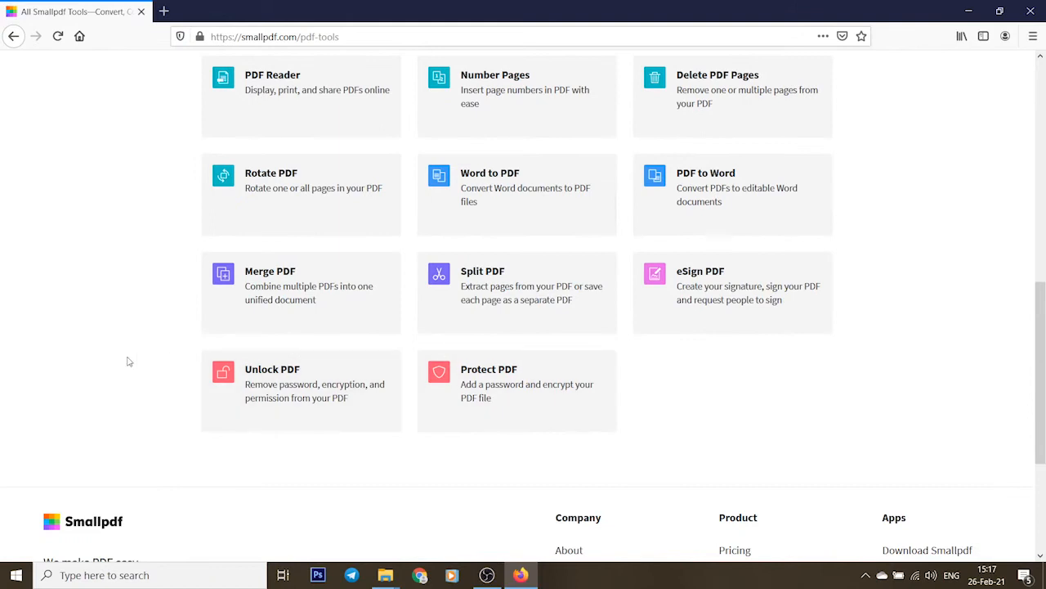
{"action": "left_click", "coordinate": [266, 374]}
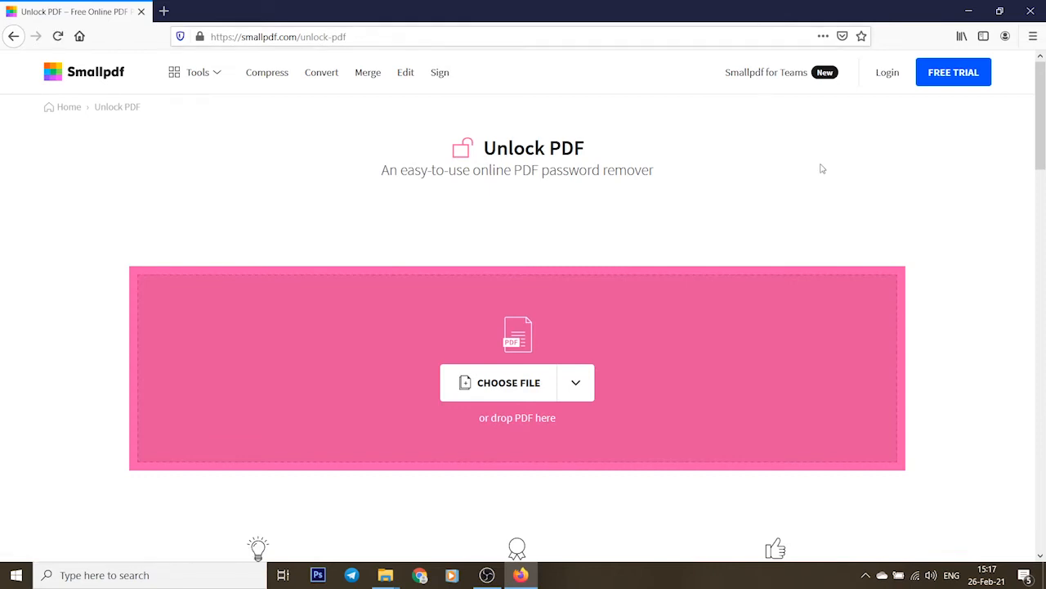
Upload locked-PDF-type1.pdf from the TOTURIAL folder and unlock it, confirming the right to edit the file and remove its protection
{"action": "left_click", "coordinate": [501, 384]}
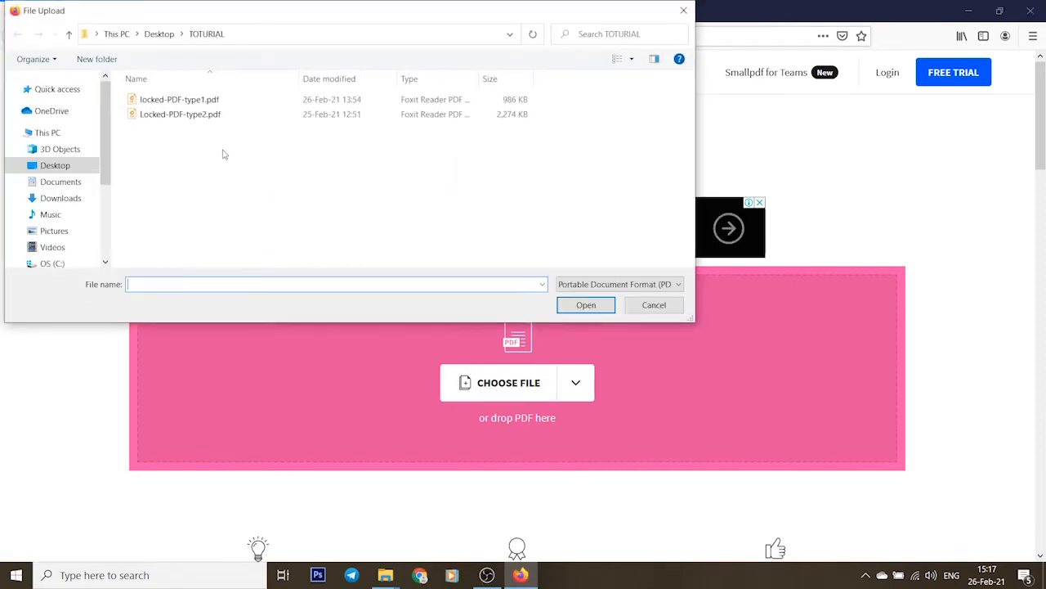
{"action": "left_click", "coordinate": [164, 101]}
{"action": "left_click", "coordinate": [584, 305]}
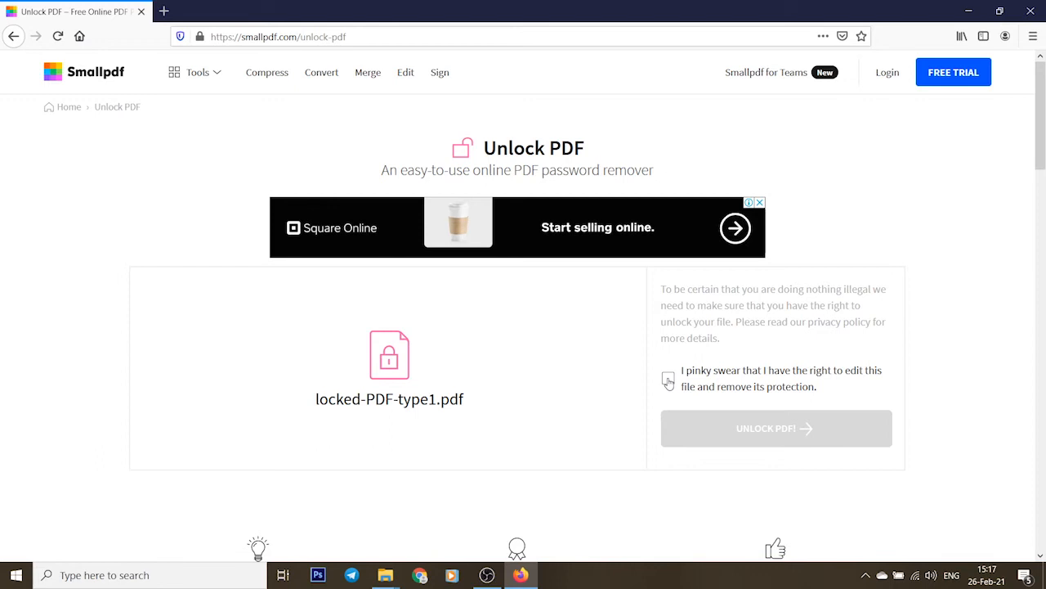
{"action": "left_click", "coordinate": [668, 379]}
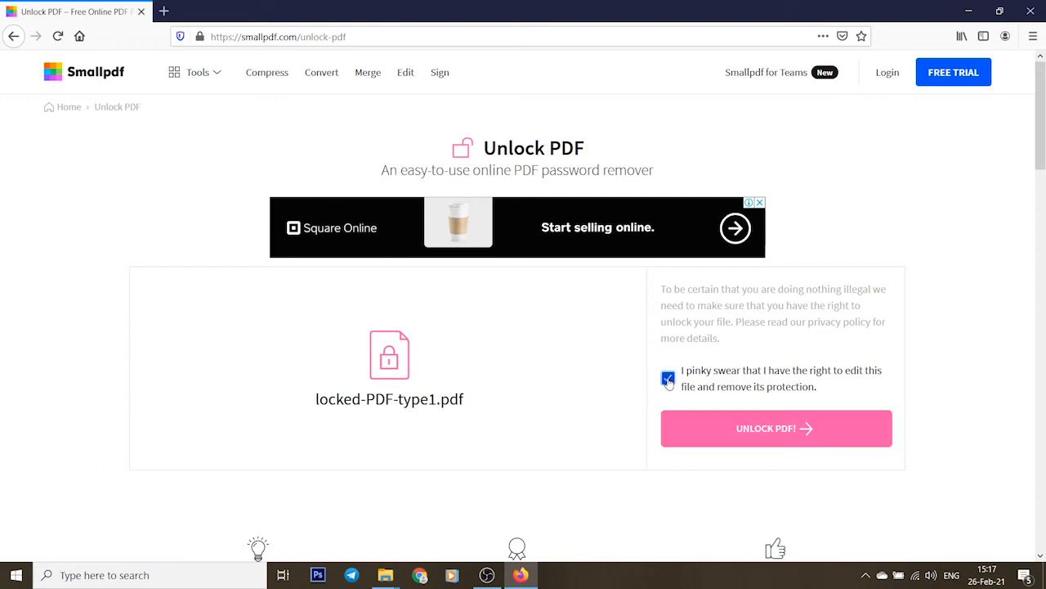
{"action": "left_click", "coordinate": [763, 430]}
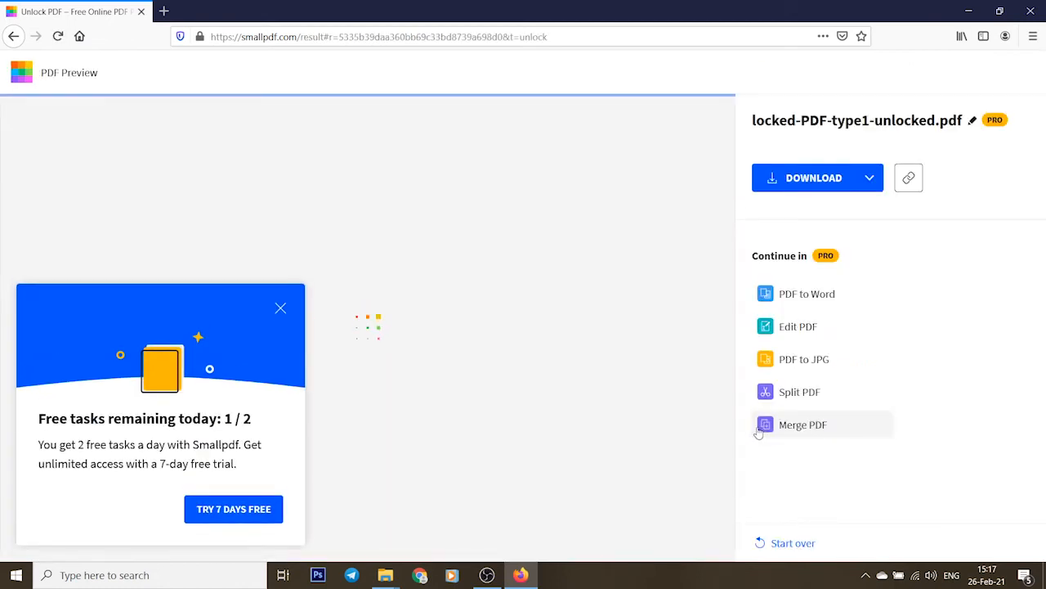
Dismiss the free-tasks notice and download locked-PDF-type1-unlocked.pdf, choosing to save the file
{"action": "left_click", "coordinate": [279, 307]}
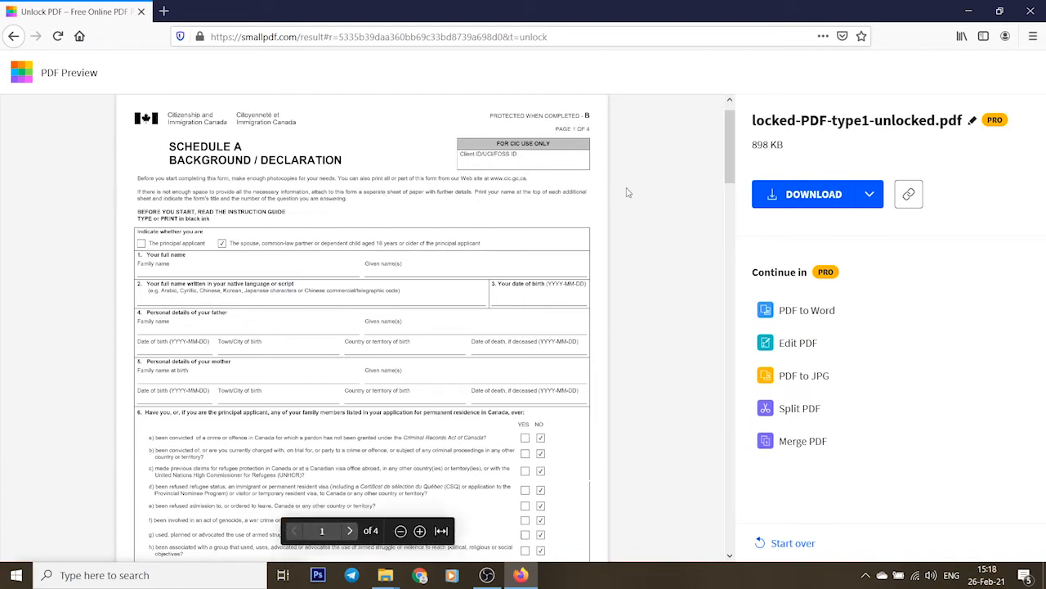
{"action": "left_click", "coordinate": [808, 199]}
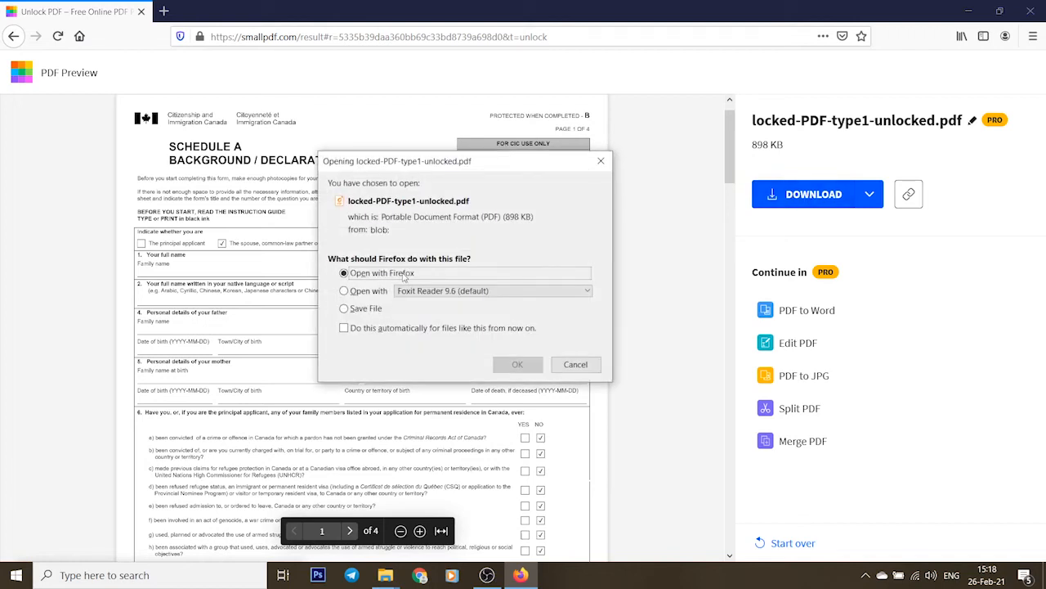
{"action": "left_click", "coordinate": [345, 308]}
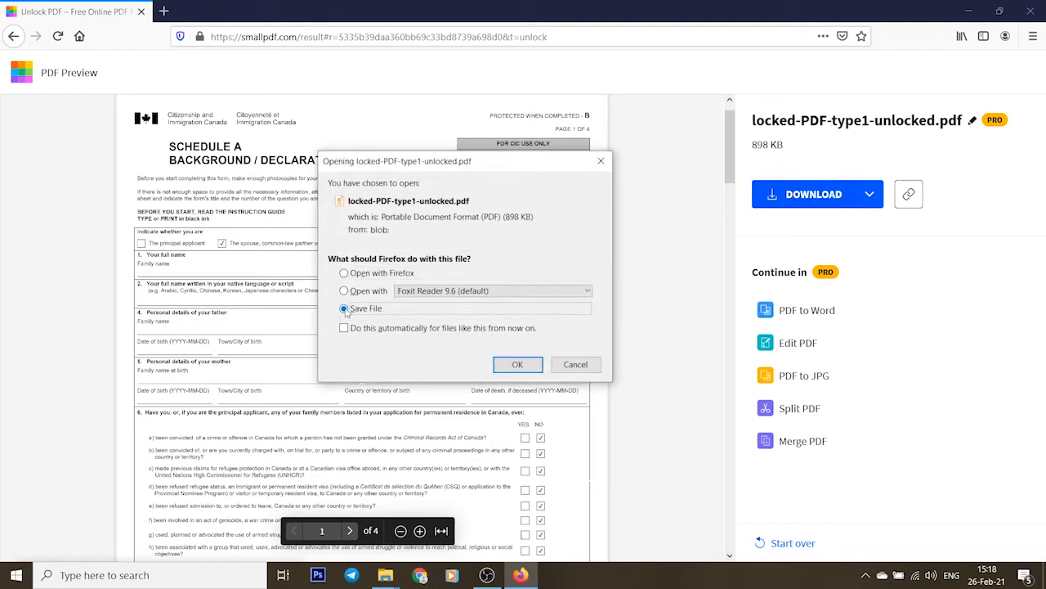
{"action": "left_click", "coordinate": [518, 364]}
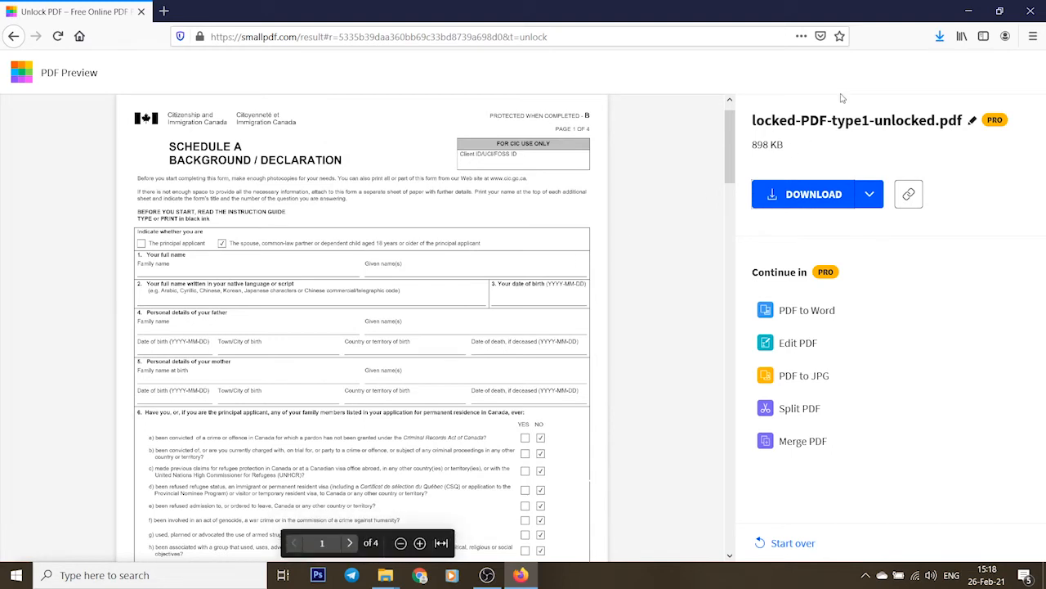
Open the downloaded locked-PDF-type1-unlocked.pdf in Foxit Reader and bring up the signing and protection tools at the page 4 declaration
{"action": "left_click", "coordinate": [938, 35]}
{"action": "left_click", "coordinate": [933, 96]}
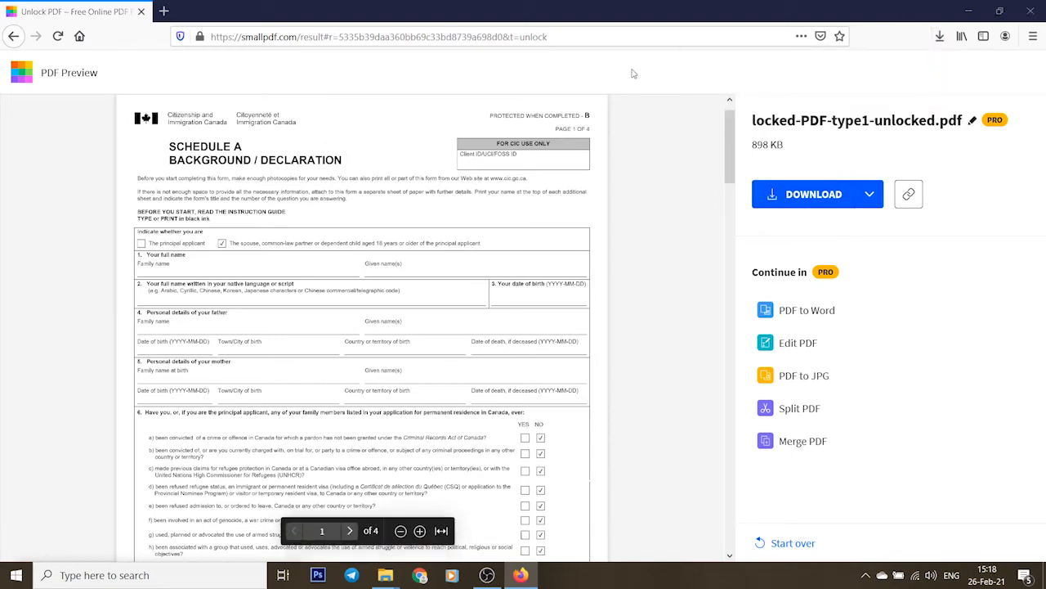
{"action": "double_click", "coordinate": [139, 145]}
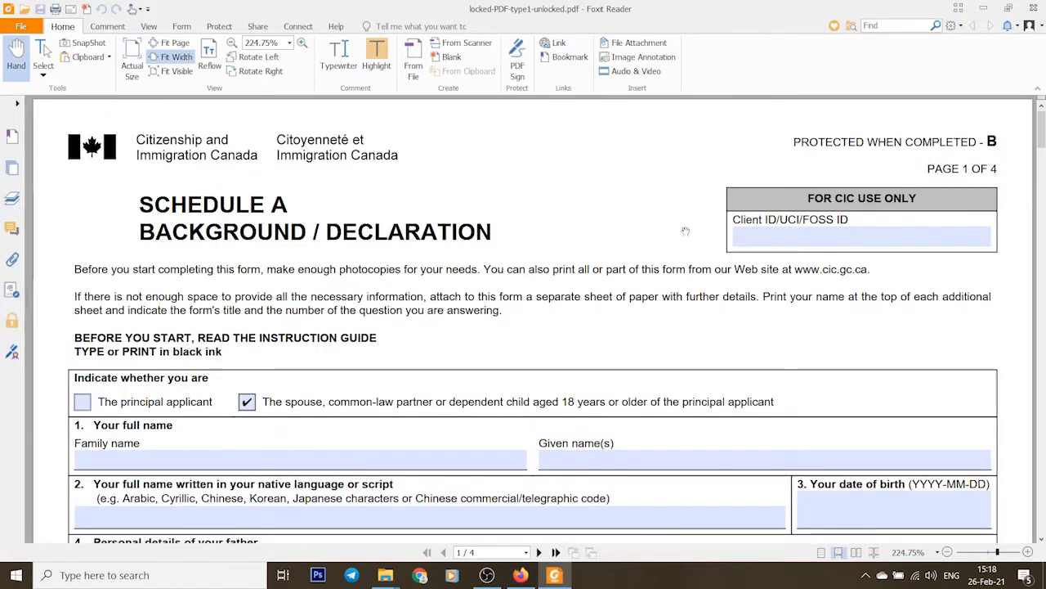
{"action": "left_click_drag", "start_coordinate": [1040, 123], "coordinate": [1040, 487]}
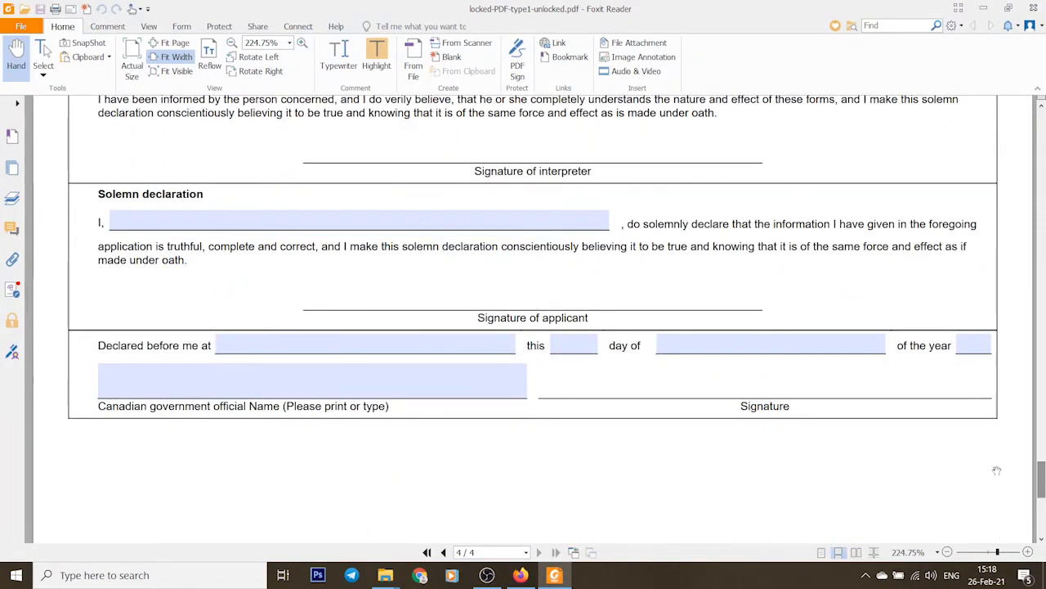
{"action": "left_click", "coordinate": [218, 26]}
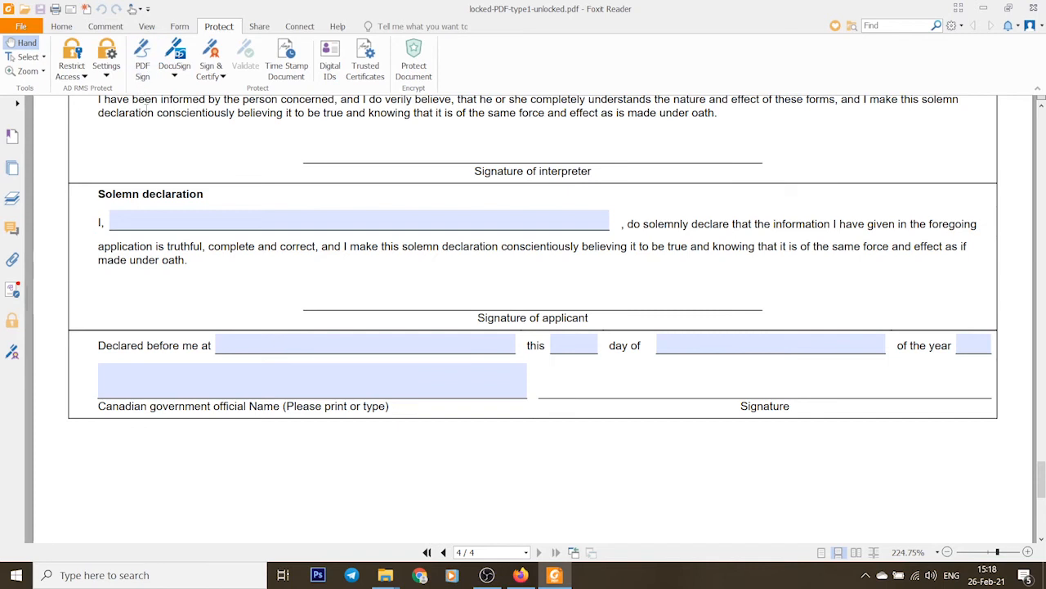
Place the second saved signature over the Signature of applicant line in the Solemn declaration section and adjust its size and position
{"action": "left_click", "coordinate": [143, 67]}
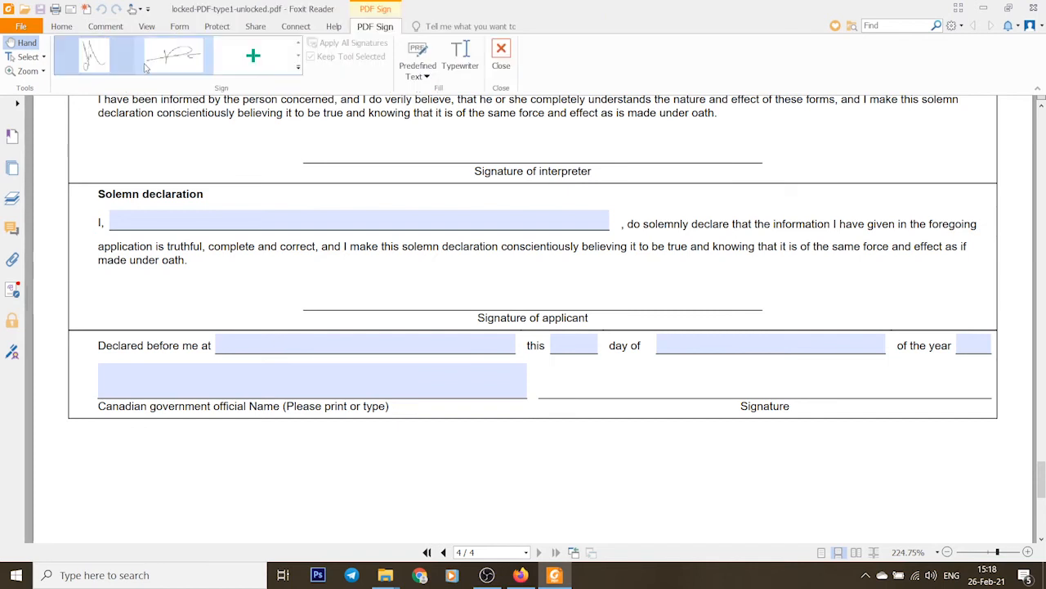
{"action": "left_click", "coordinate": [173, 56]}
{"action": "left_click", "coordinate": [572, 286]}
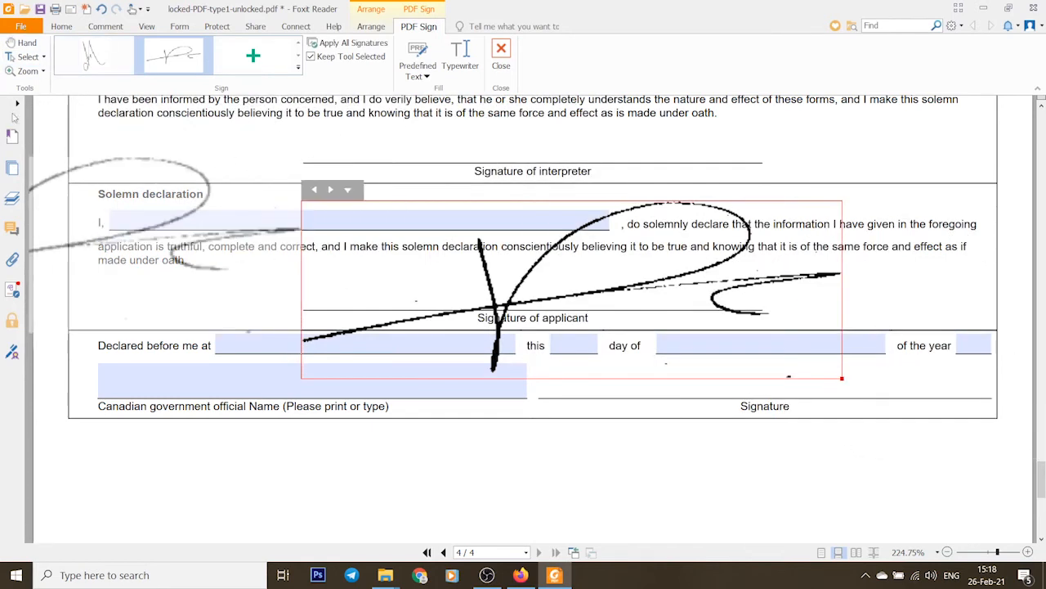
{"action": "left_click", "coordinate": [25, 44]}
{"action": "left_click", "coordinate": [796, 337]}
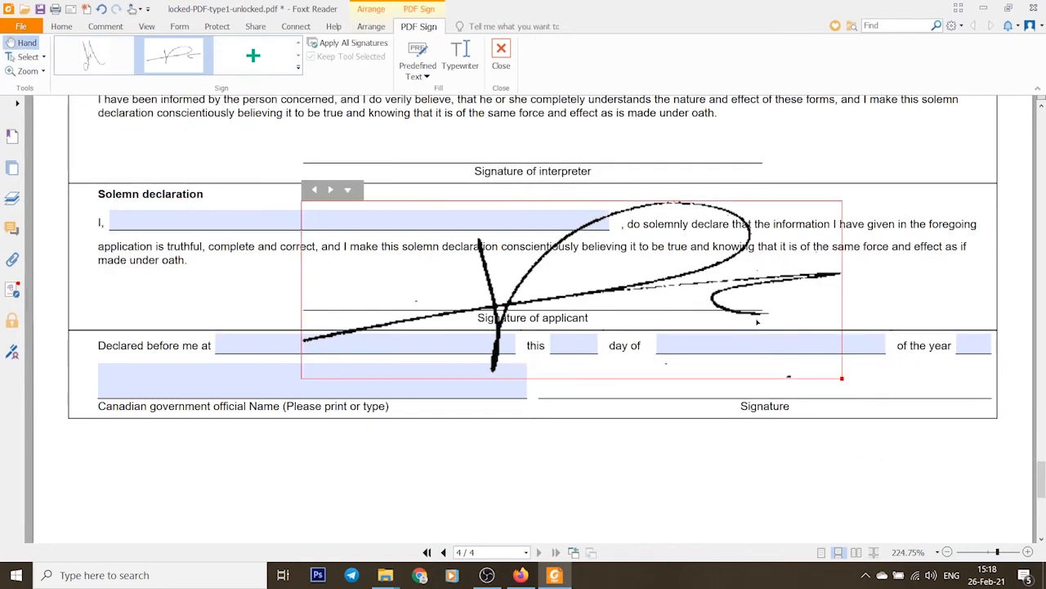
{"action": "left_click_drag", "start_coordinate": [627, 290], "coordinate": [610, 285]}
{"action": "left_click_drag", "start_coordinate": [507, 261], "coordinate": [557, 280]}
{"action": "mouse_move", "coordinate": [663, 321]}
{"action": "left_mouse_down"}
{"action": "mouse_move", "coordinate": [626, 308]}
{"action": "mouse_move", "coordinate": [633, 317]}
{"action": "left_mouse_up"}
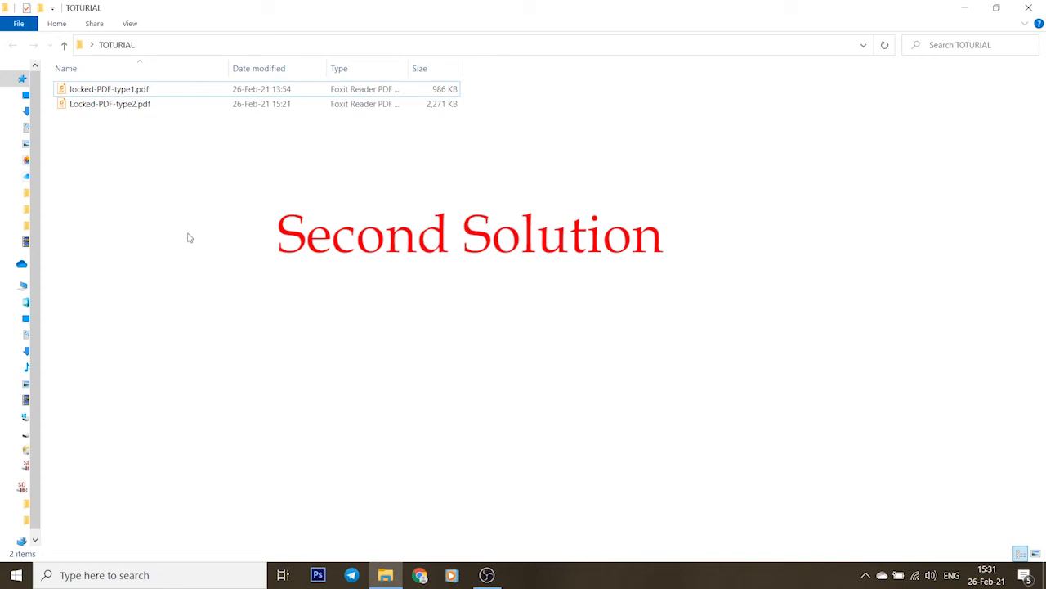
Open Locked-PDF-type2.pdf from the TOTURIAL folder in Foxit Reader and set up its printing with Microsoft Print to PDF as the printer
{"action": "double_click", "coordinate": [99, 104]}
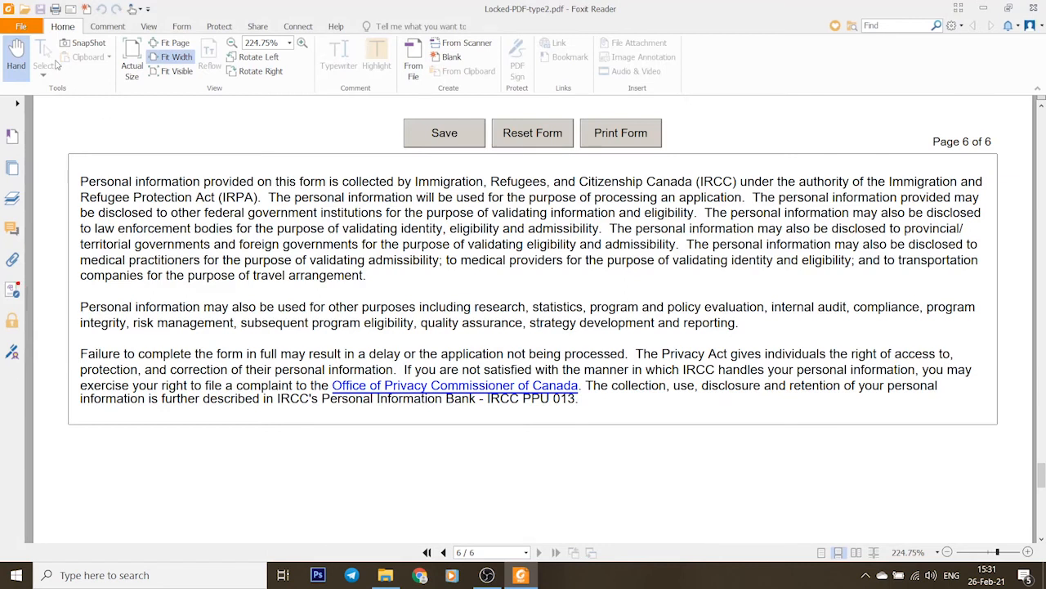
{"action": "left_click", "coordinate": [23, 28]}
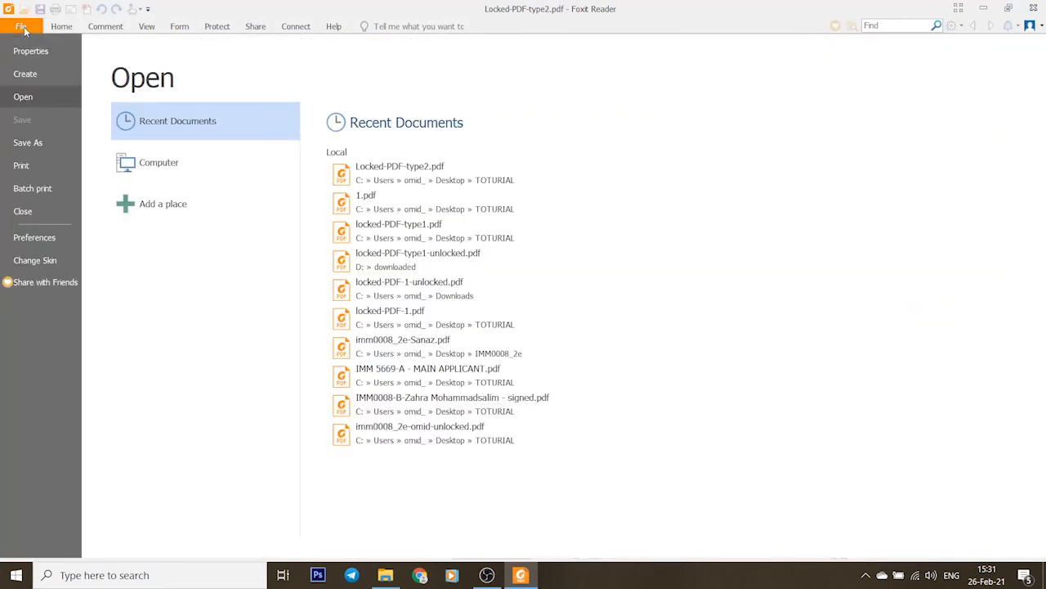
{"action": "left_click", "coordinate": [22, 167]}
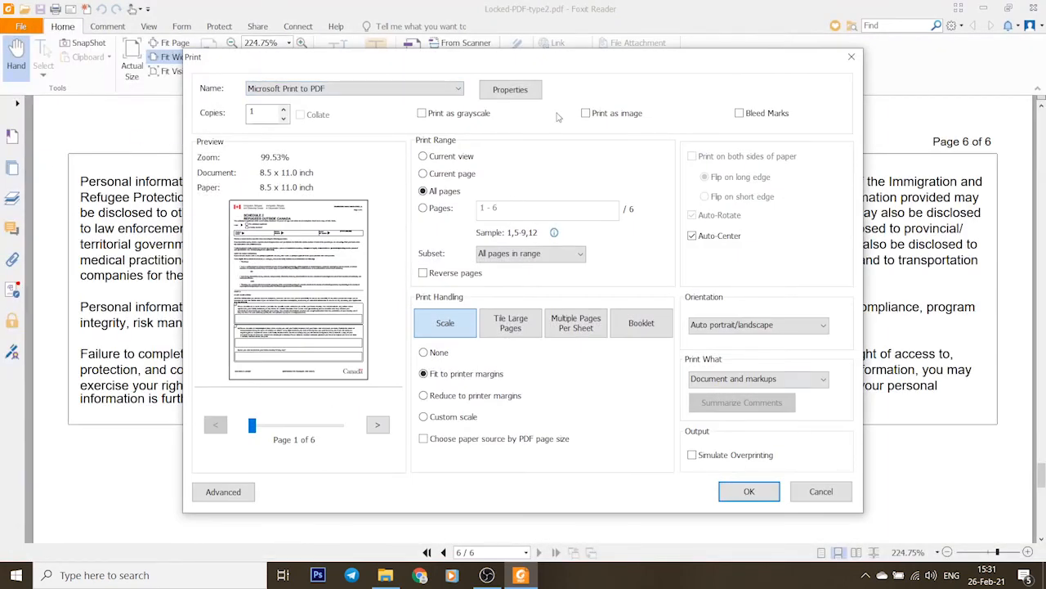
{"action": "left_click", "coordinate": [389, 92]}
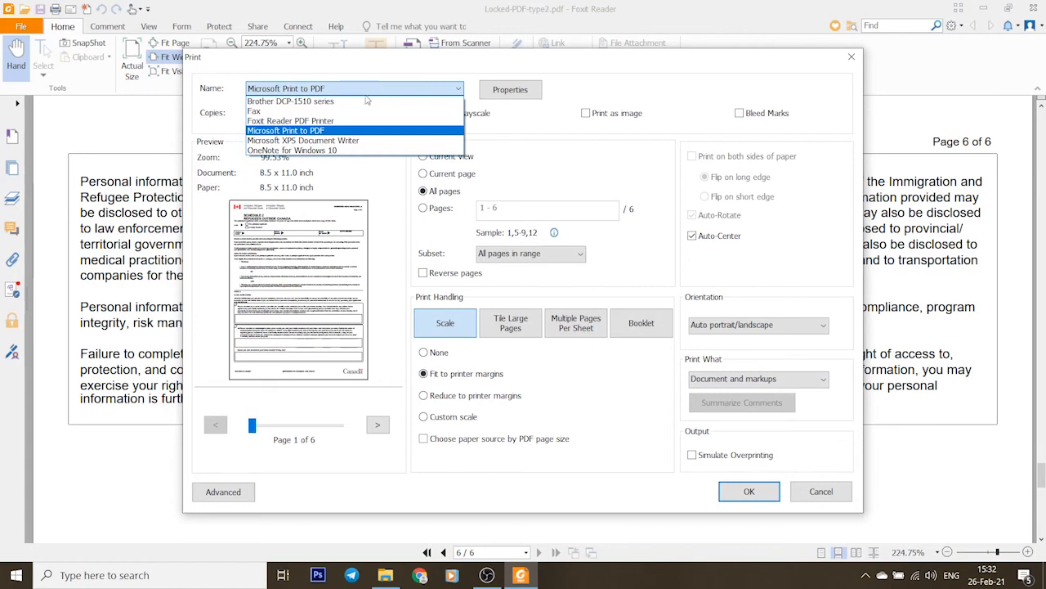
{"action": "left_click", "coordinate": [315, 131]}
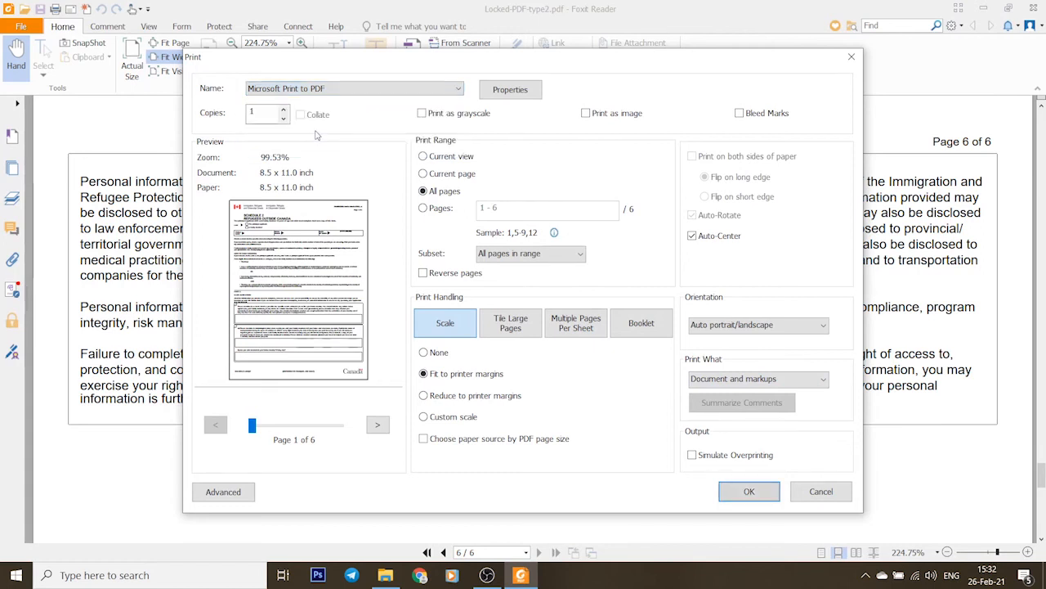
{"action": "left_click", "coordinate": [347, 94]}
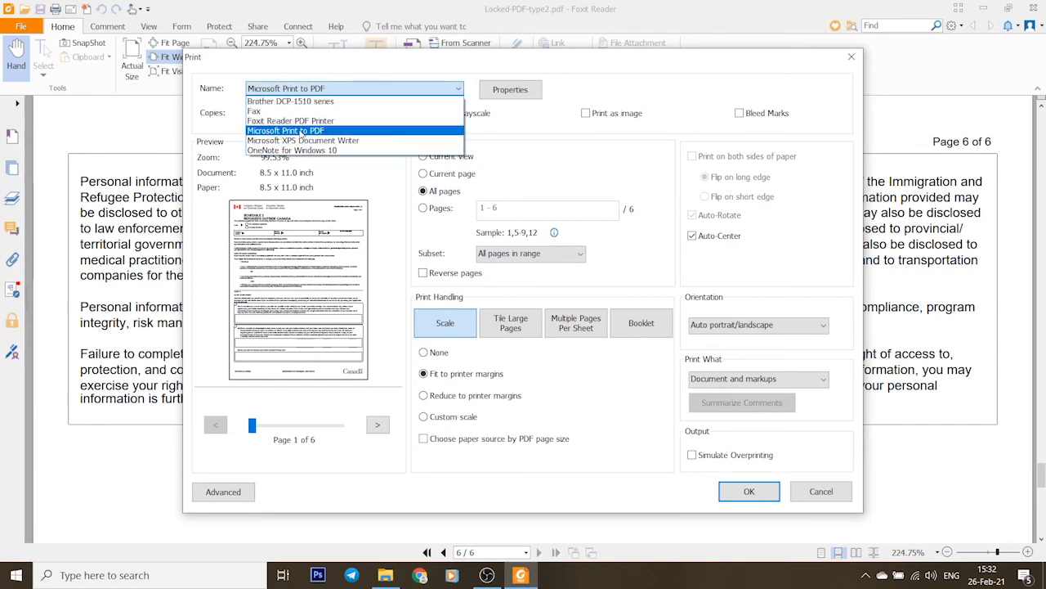
{"action": "left_click", "coordinate": [316, 131]}
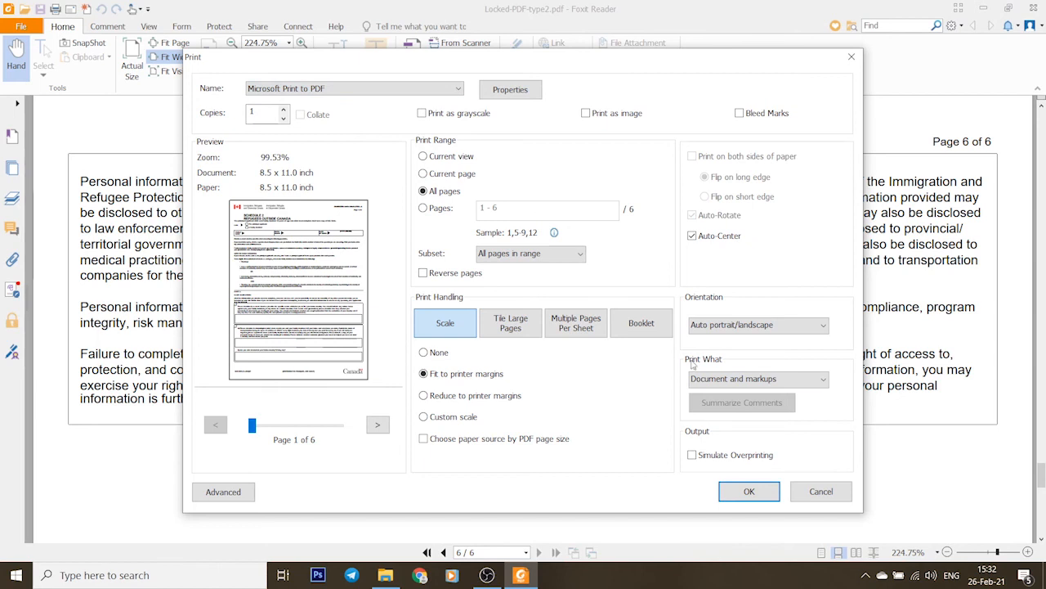
Print all pages of the form to a new PDF file named 1 in the TOTURIAL folder
{"action": "left_click", "coordinate": [749, 491]}
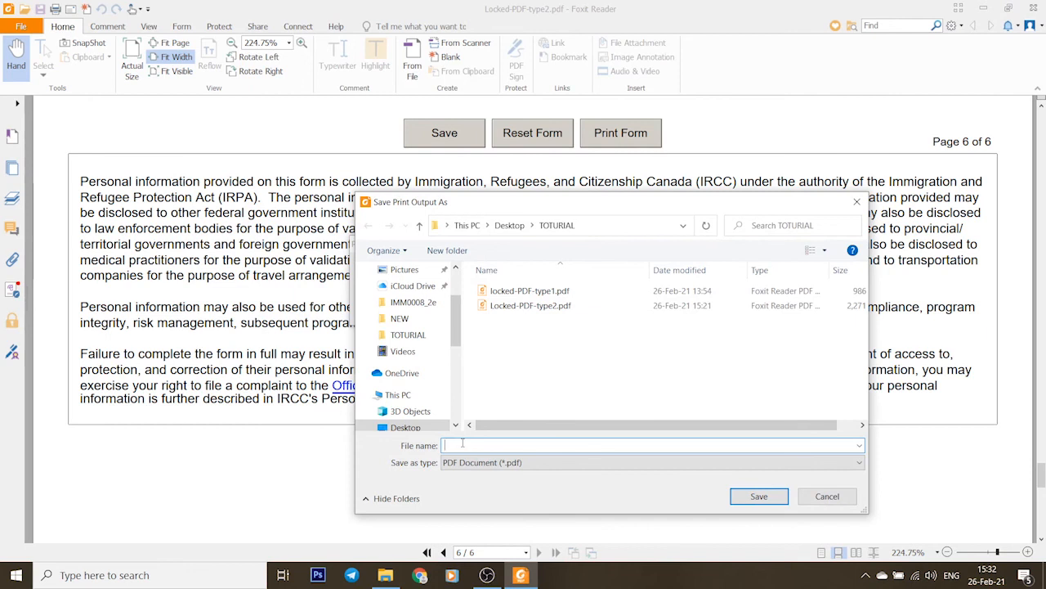
{"action": "type", "text": "1"}
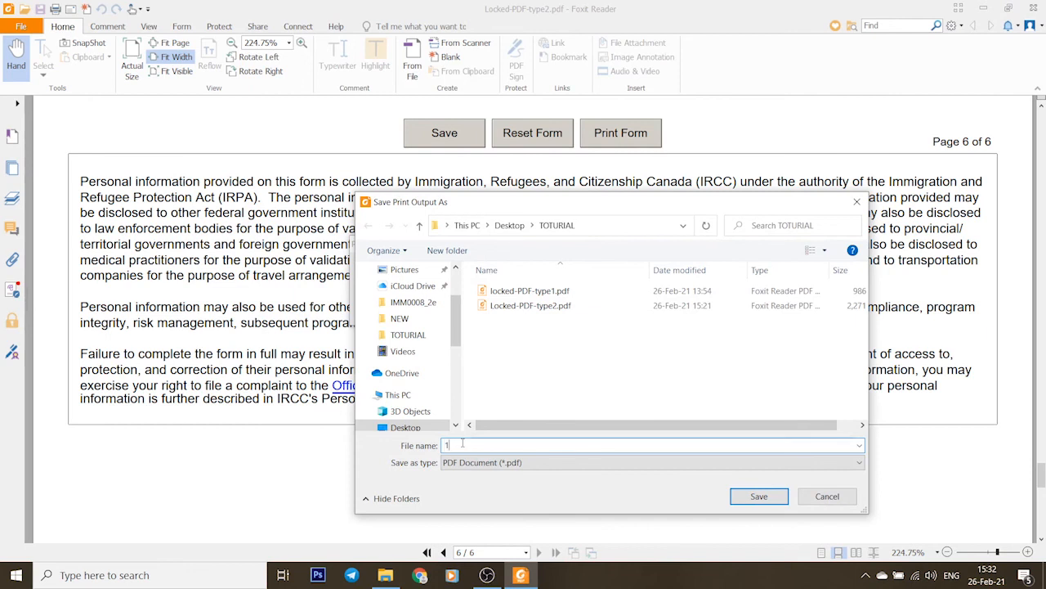
{"action": "left_click", "coordinate": [760, 496]}
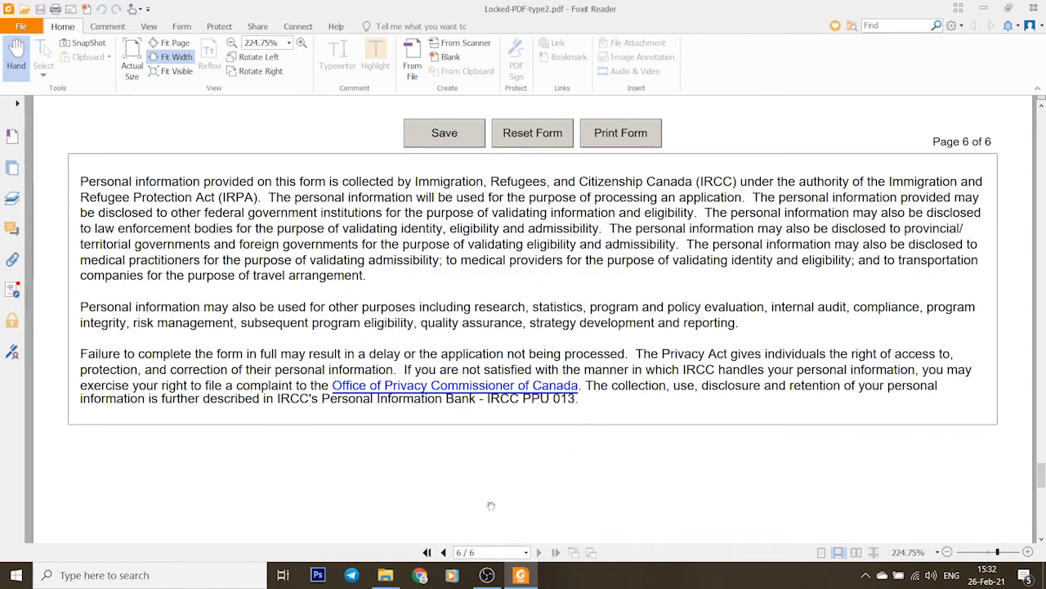
Open the printed copy 1.pdf from the TOTURIAL folder and go to the Declaration of Applicant section on page 5
{"action": "left_click", "coordinate": [385, 574]}
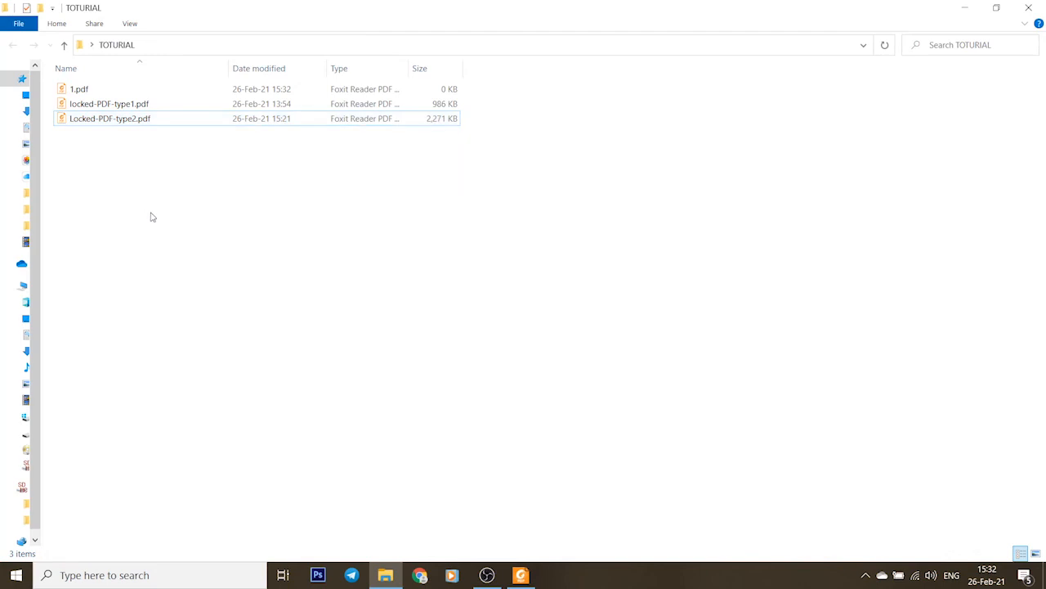
{"action": "double_click", "coordinate": [80, 92]}
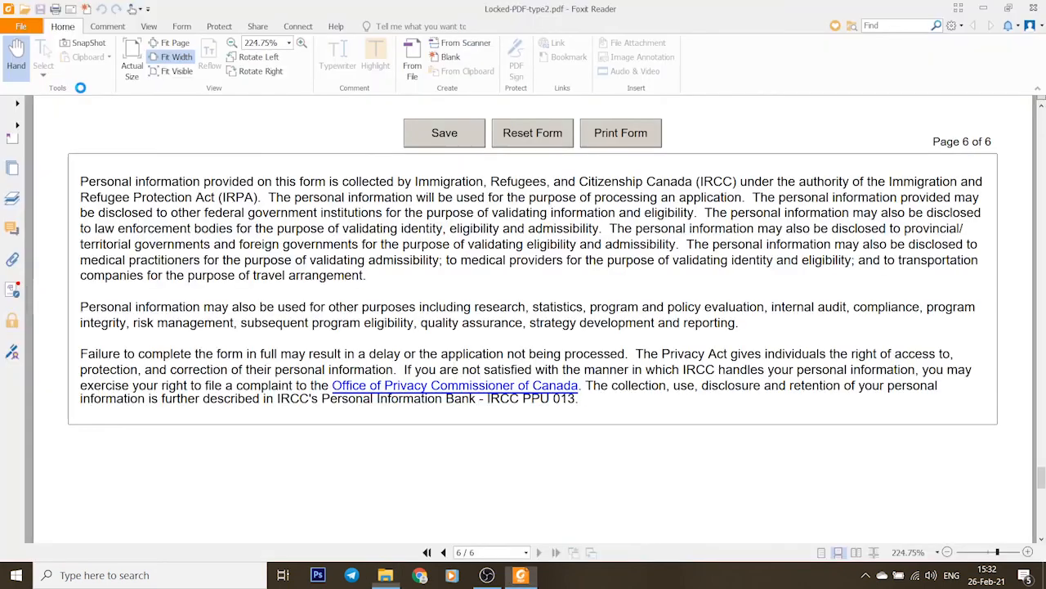
{"action": "scroll", "coordinate": [532, 367], "scroll_direction": "down", "scroll_amount": 1}
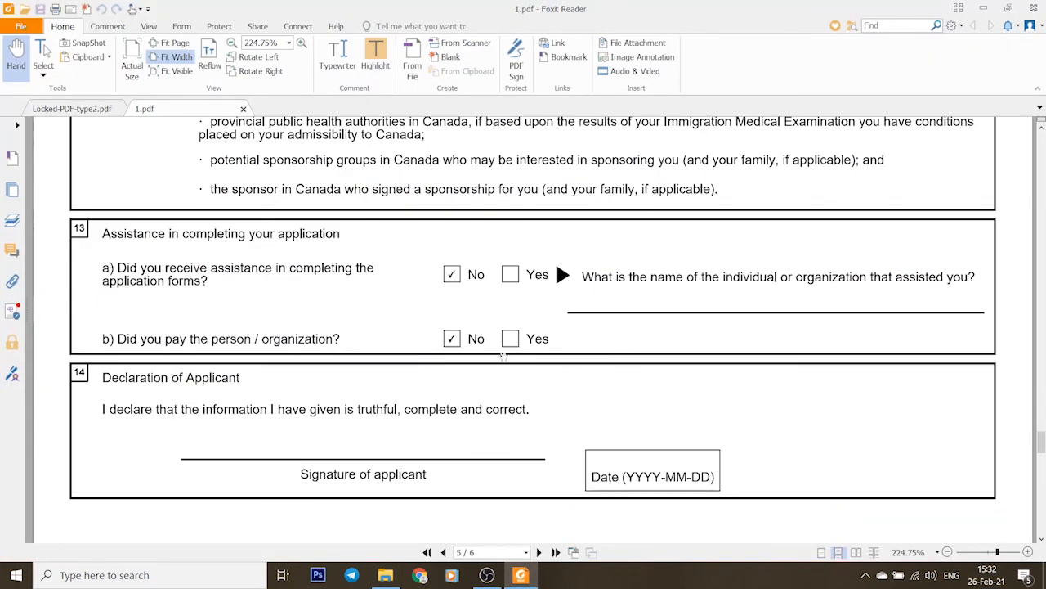
{"action": "scroll", "coordinate": [503, 357], "scroll_direction": "down", "scroll_amount": 1}
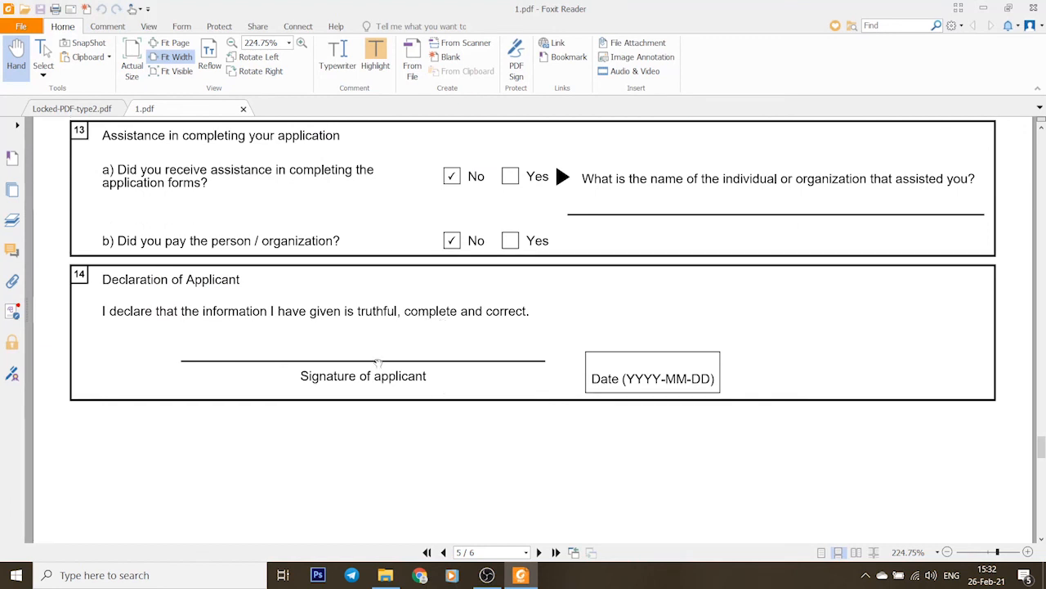
{"action": "scroll", "coordinate": [442, 387], "scroll_direction": "down", "scroll_amount": 1}
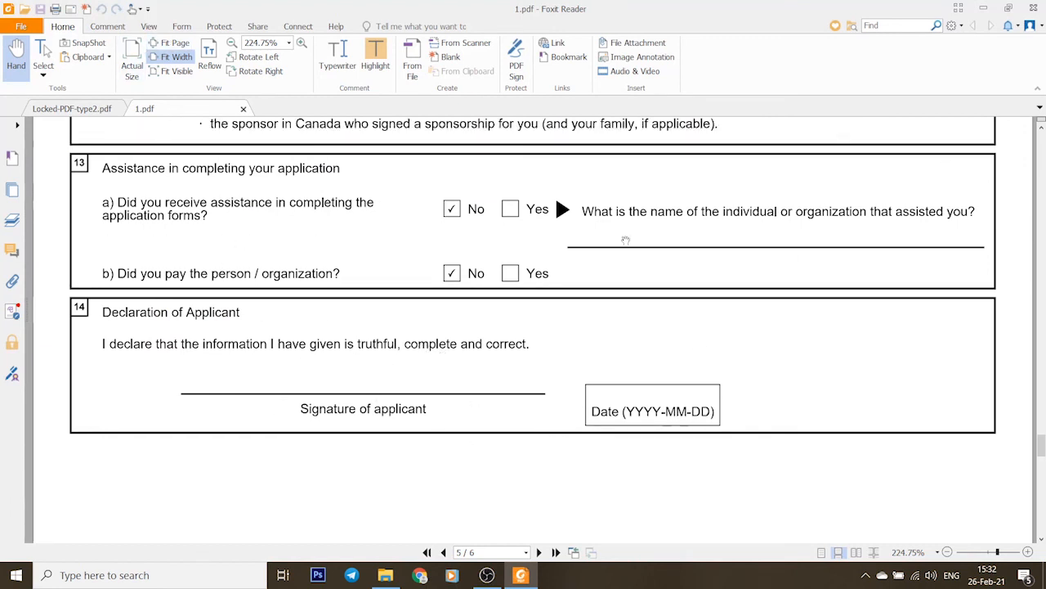
Place the second saved signature in the Declaration of Applicant section, shrink it to about half size and move it just above the signature line
{"action": "left_click", "coordinate": [219, 27]}
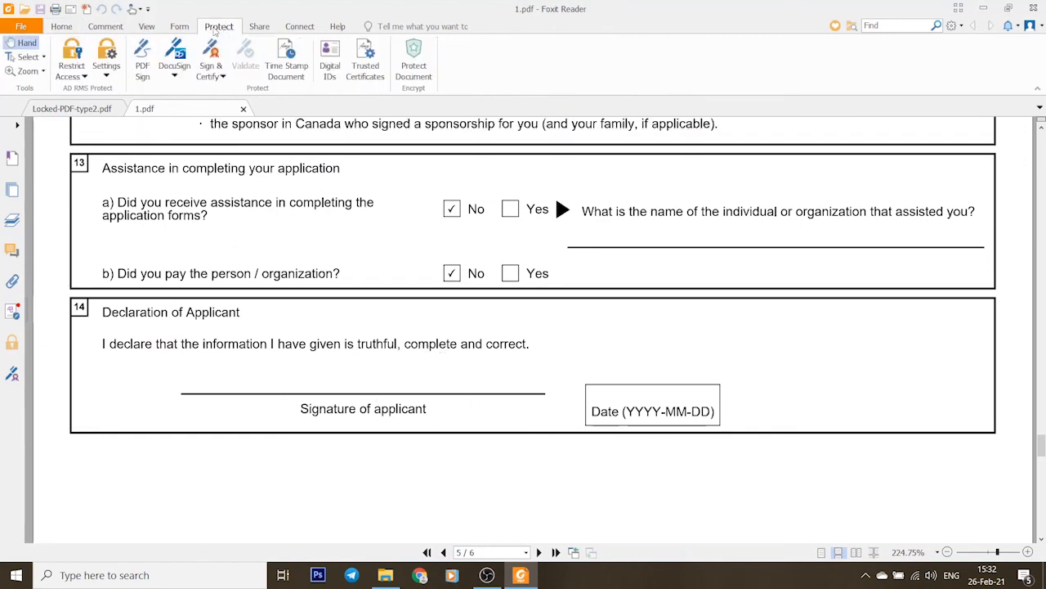
{"action": "left_click", "coordinate": [142, 73]}
{"action": "left_click", "coordinate": [174, 54]}
{"action": "left_click", "coordinate": [344, 376]}
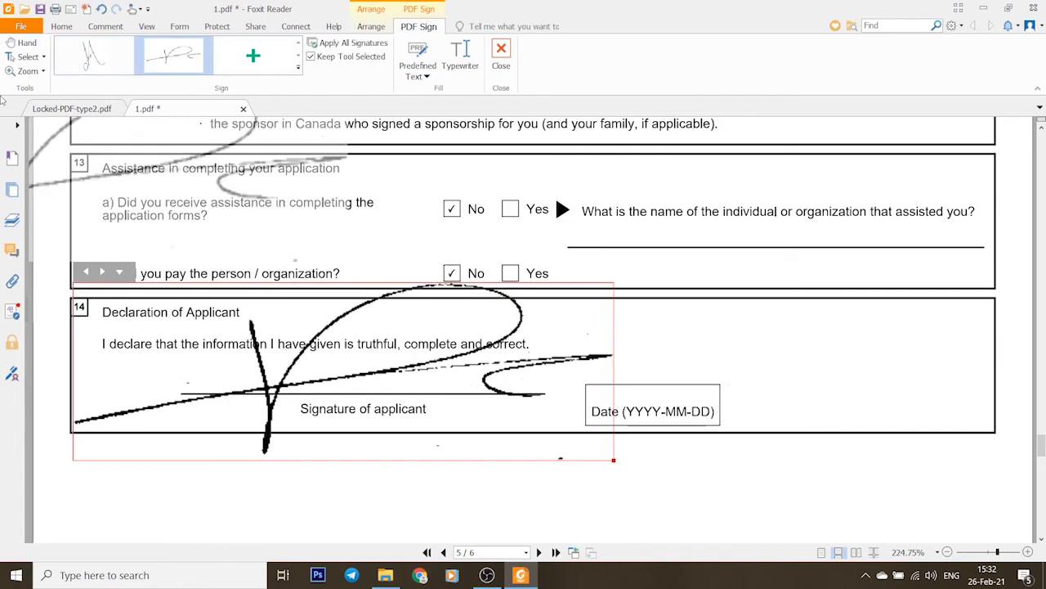
{"action": "left_click", "coordinate": [23, 43]}
{"action": "left_click_drag", "start_coordinate": [613, 460], "coordinate": [336, 368]}
{"action": "left_click_drag", "start_coordinate": [441, 348], "coordinate": [431, 342]}
{"action": "left_click", "coordinate": [500, 463]}
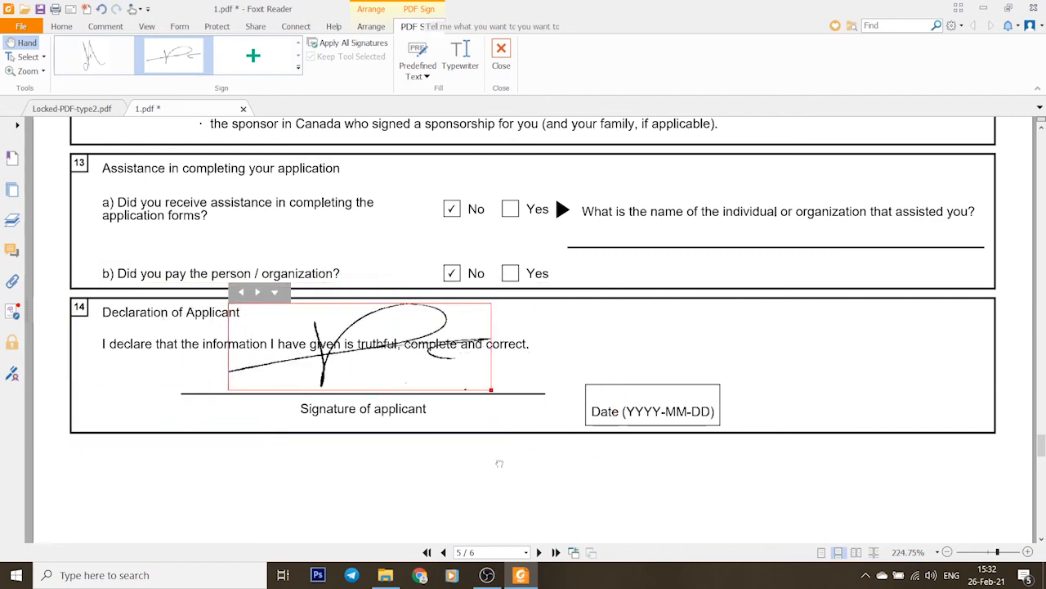